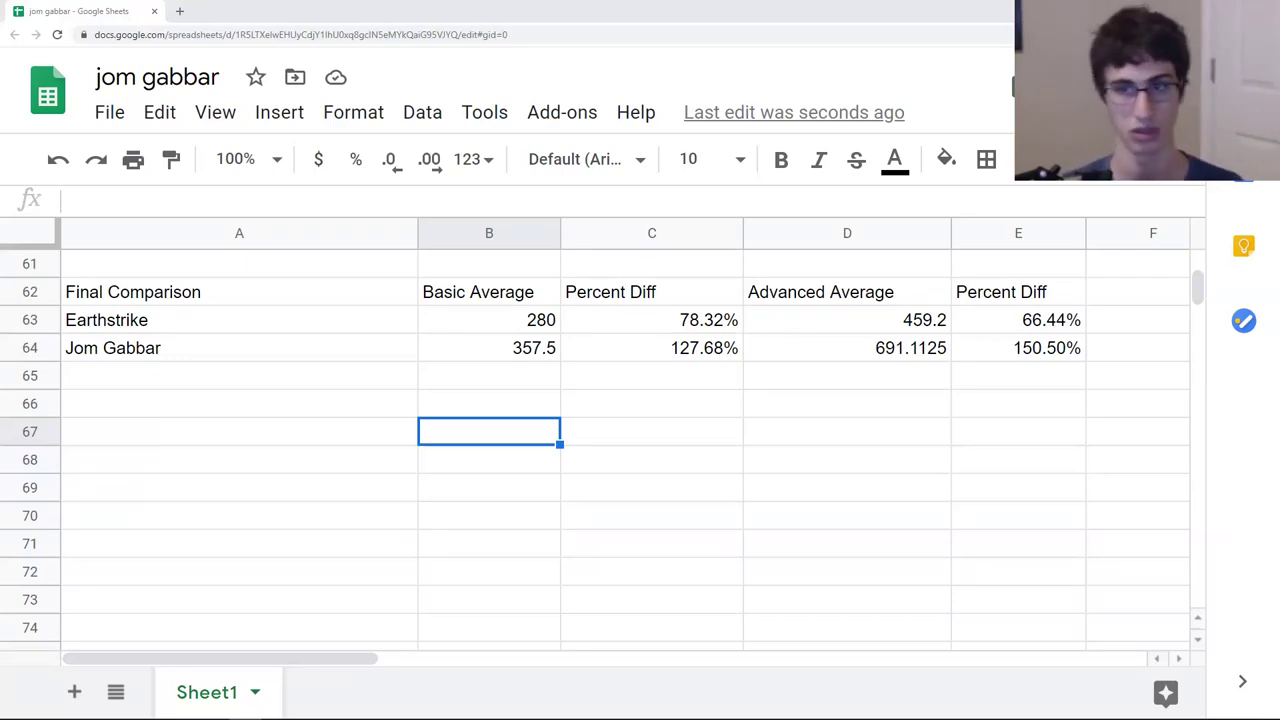
# - Review the Time Elapsed and Attack Power table in A1:B11, including the starting attack power in B2
pyautogui.moveTo(1197, 290); pyautogui.dragTo(1197, 258)
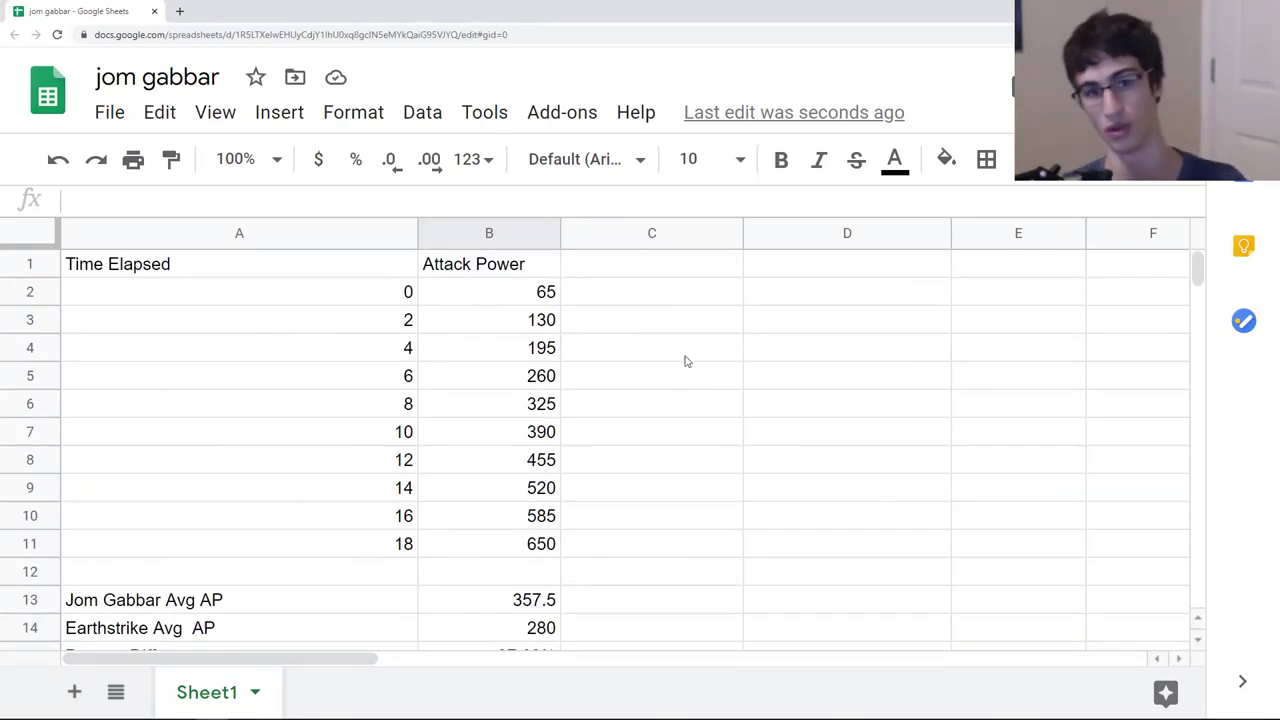
pyautogui.moveTo(545, 550); pyautogui.dragTo(79, 237)
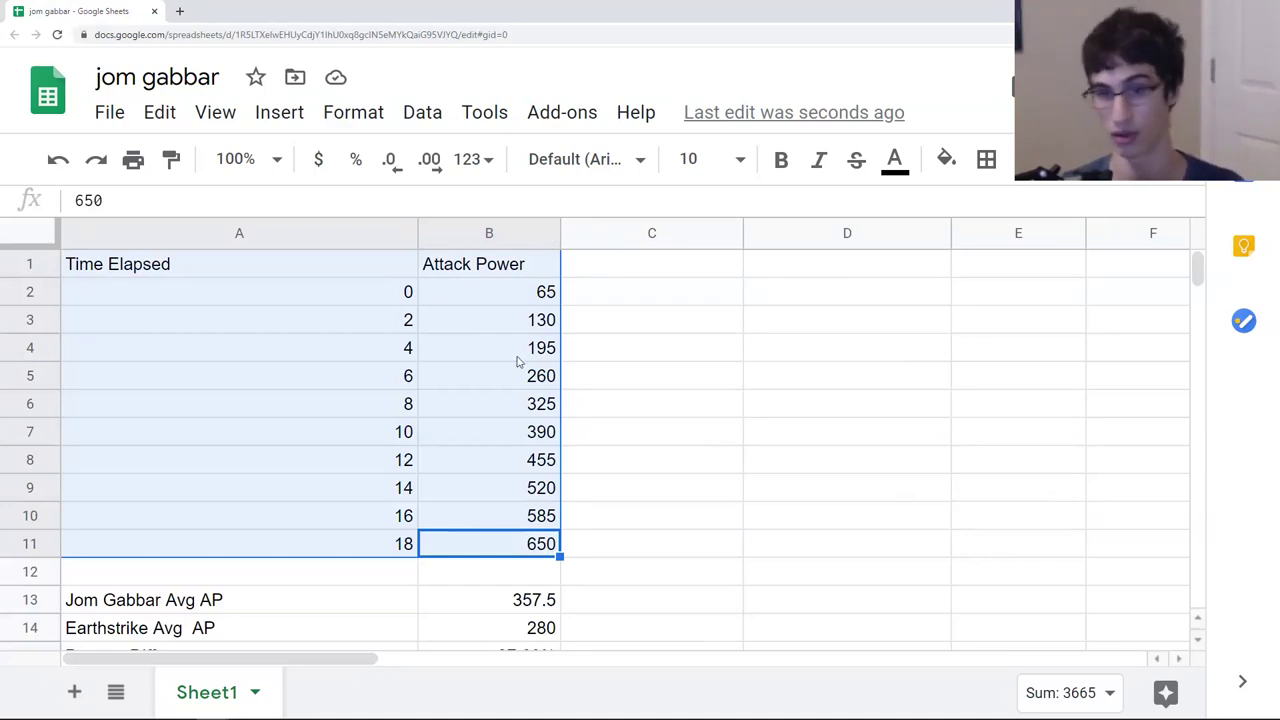
pyautogui.click(691, 443)
pyautogui.moveTo(140, 272); pyautogui.dragTo(520, 541)
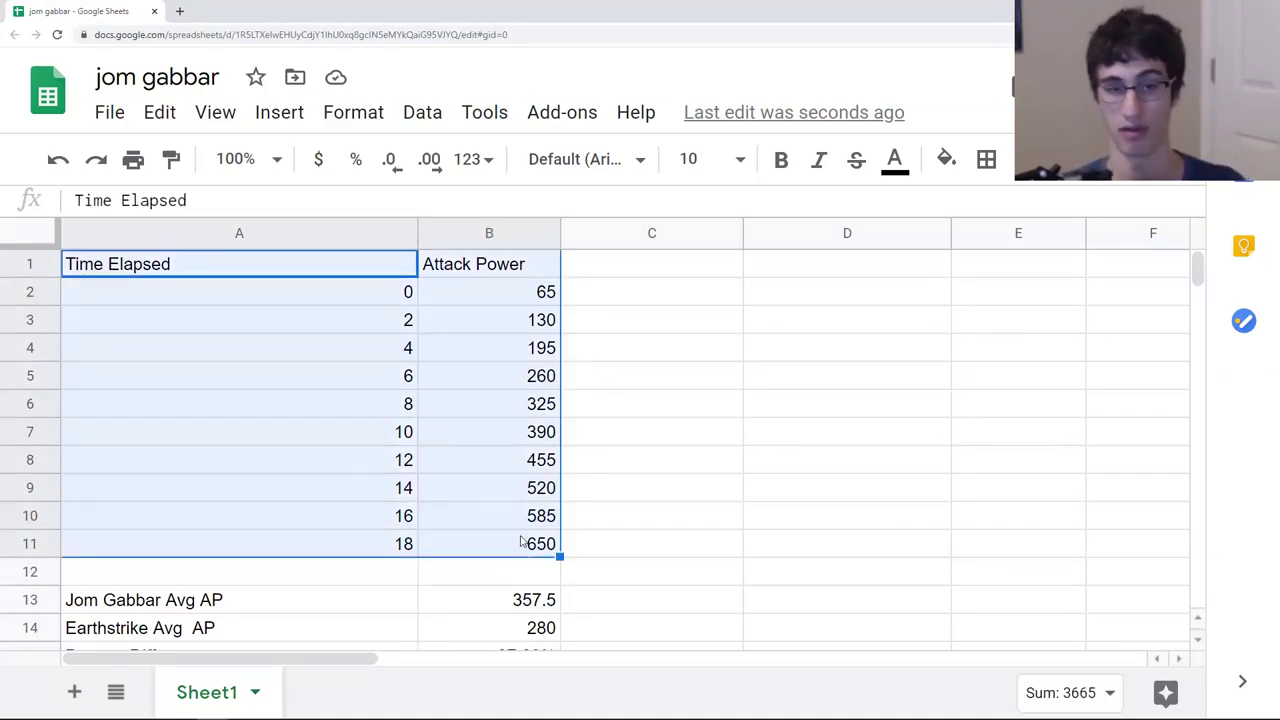
pyautogui.click(535, 295)
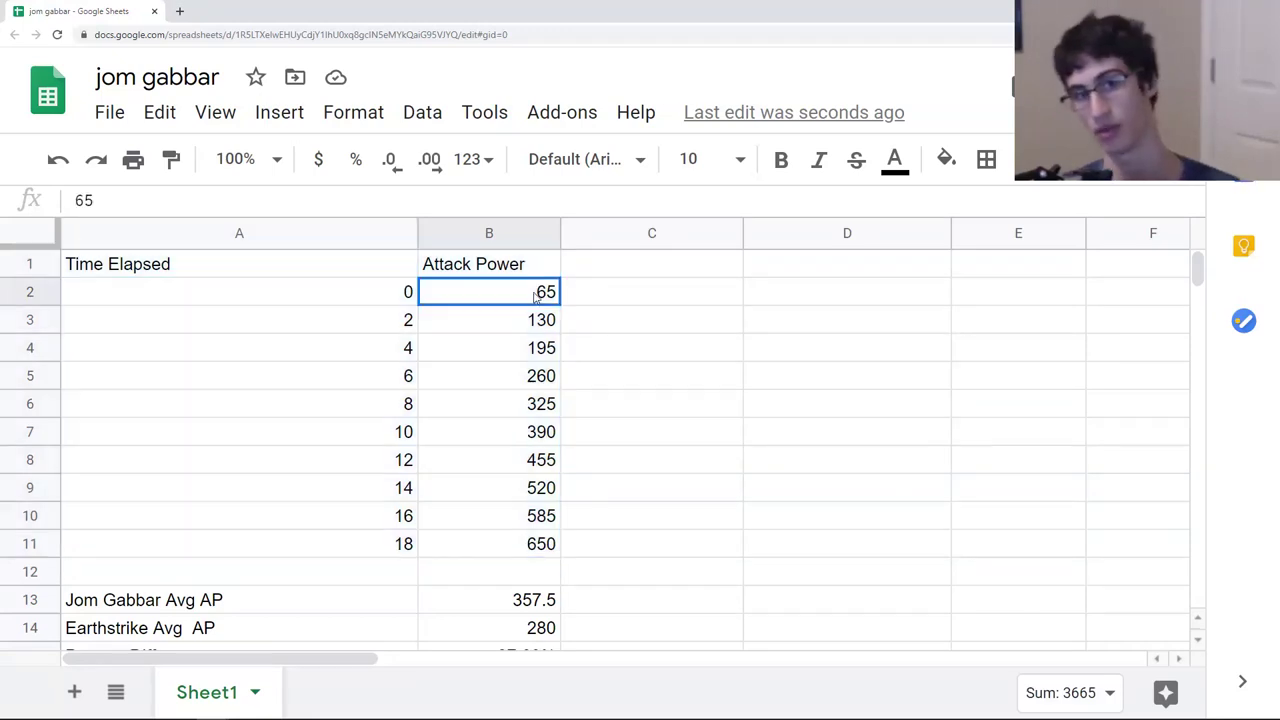
pyautogui.scroll(-1, 597, 434)
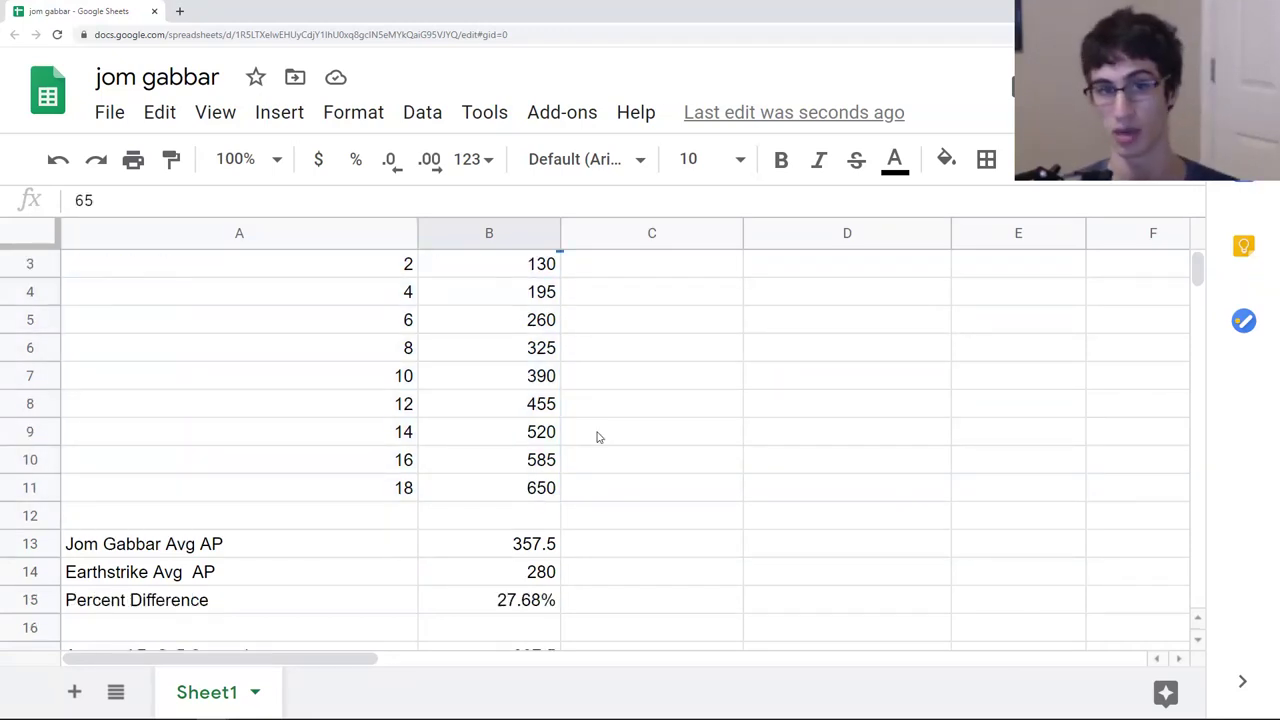
pyautogui.scroll(1, 597, 434)
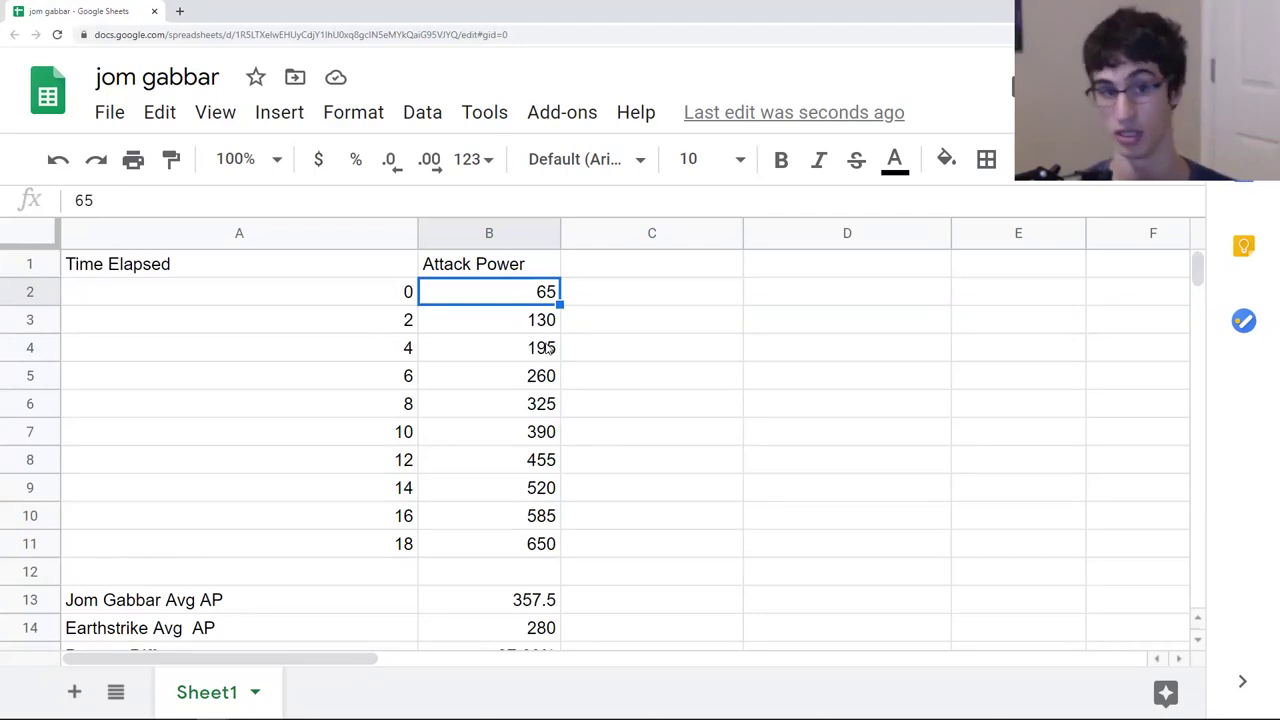
pyautogui.scroll(-2, 548, 350)
pyautogui.scroll(2, 390, 418)
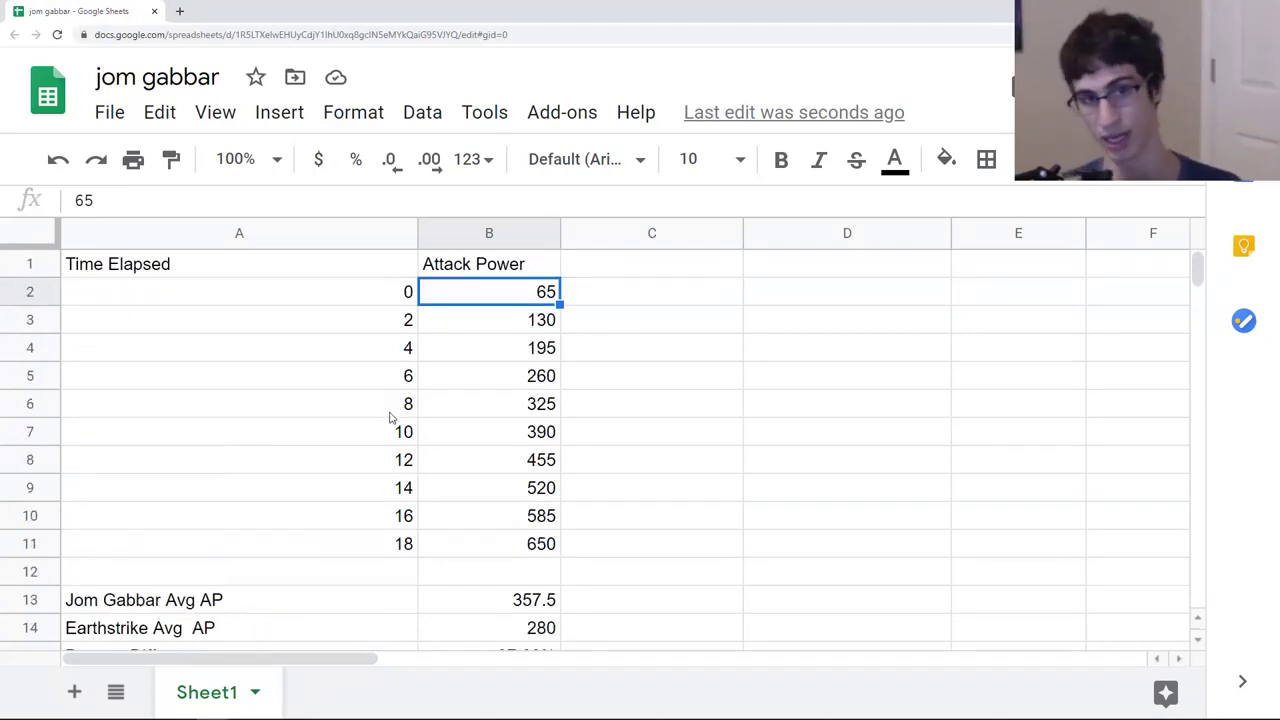
# - Inspect the formulas behind the Jom Gabbar average AP and its percent difference from Earthstrike
pyautogui.scroll(-3, 392, 425)
pyautogui.scroll(-2, 390, 452)
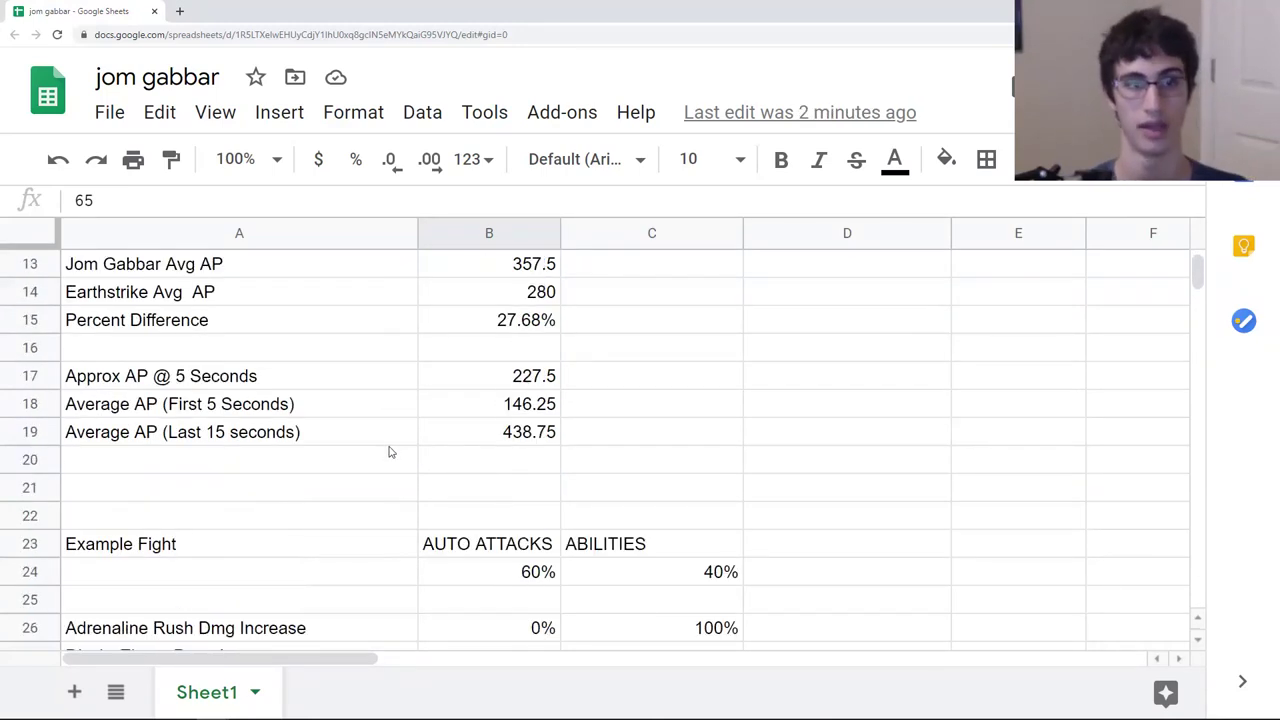
pyautogui.click(530, 266)
pyautogui.scroll(2, 490, 364)
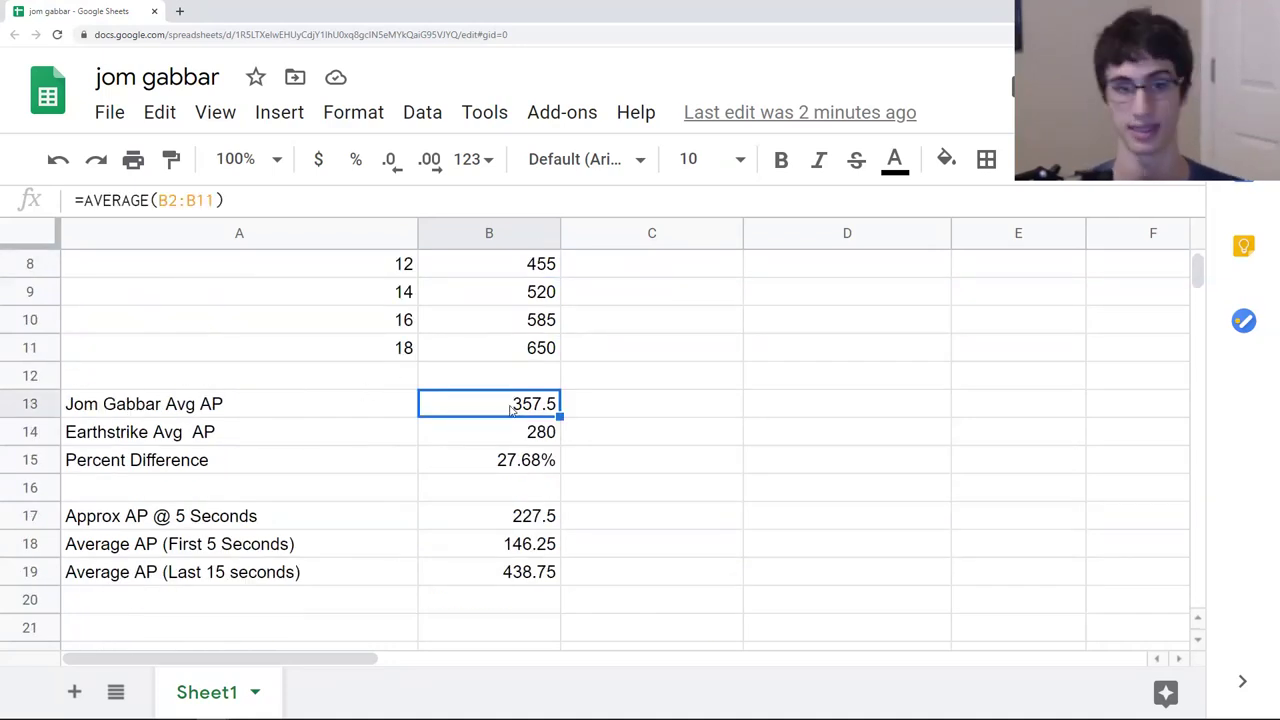
pyautogui.click(526, 456)
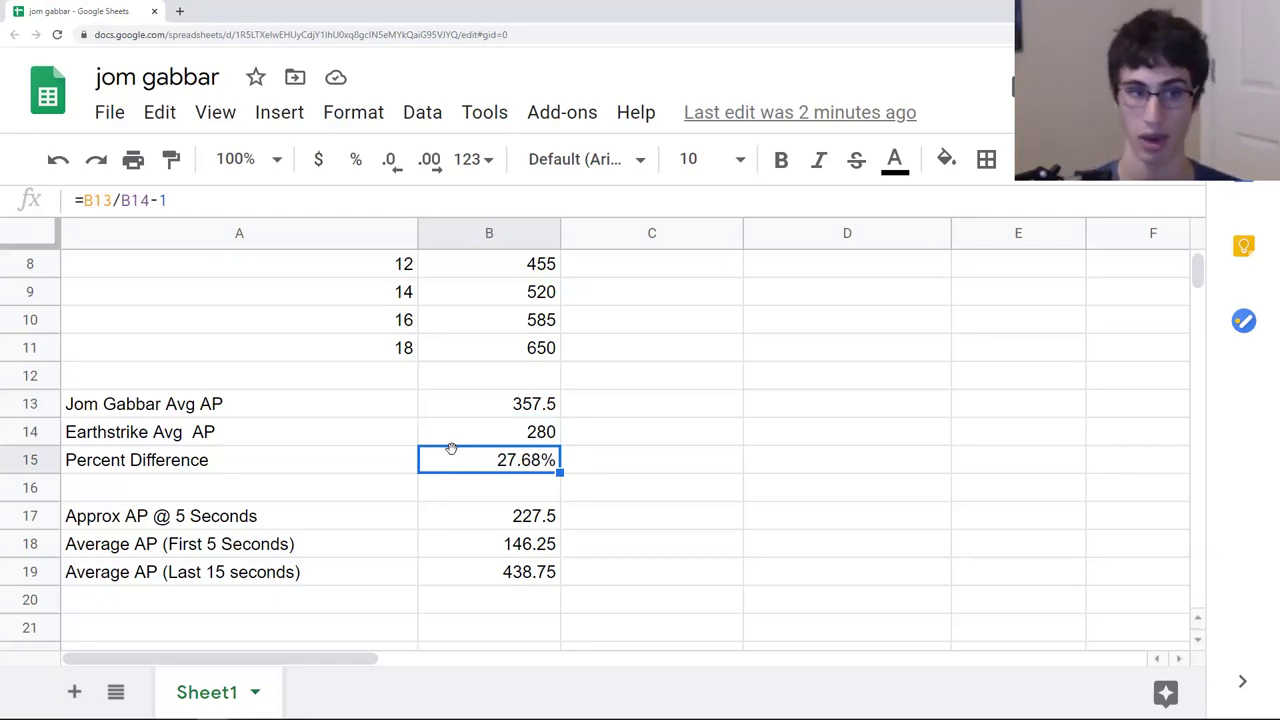
# - Examine the approximate AP at 5 seconds and the average AP for the first 5 and last 15 seconds
pyautogui.scroll(-2, 457, 449)
pyautogui.click(460, 389)
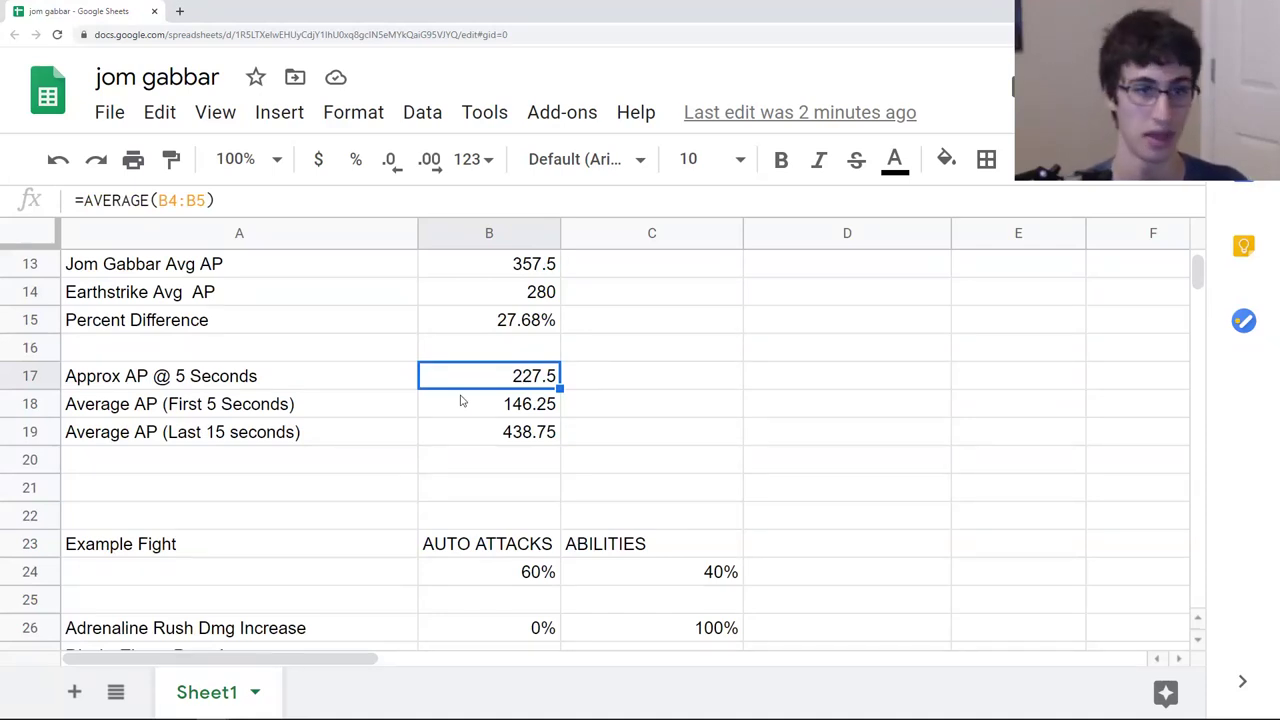
pyautogui.click(265, 441)
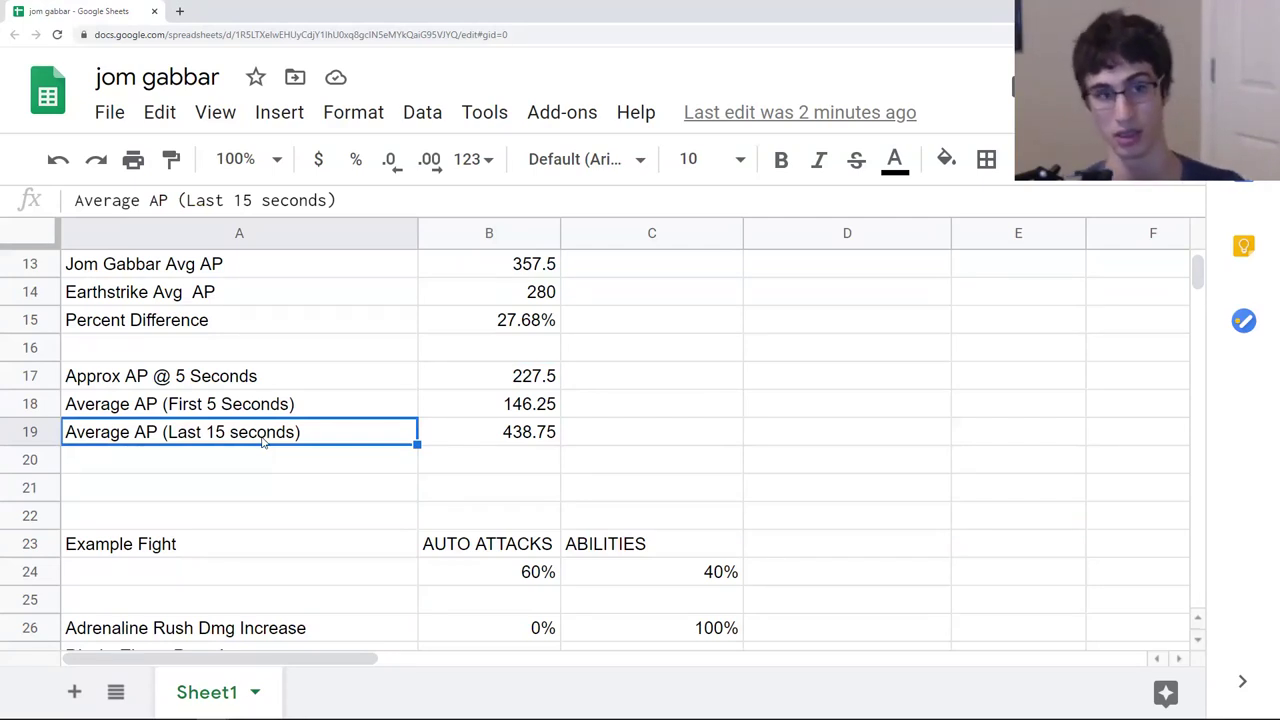
pyautogui.click(285, 412)
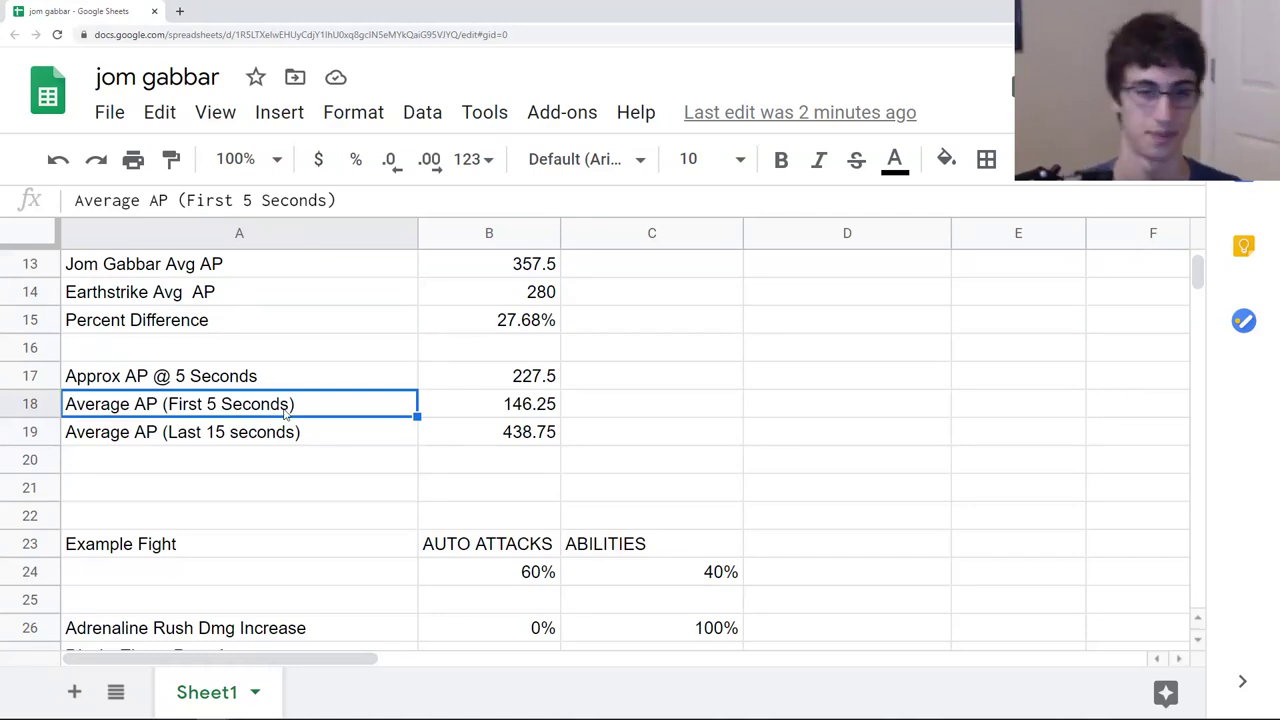
pyautogui.click(427, 437)
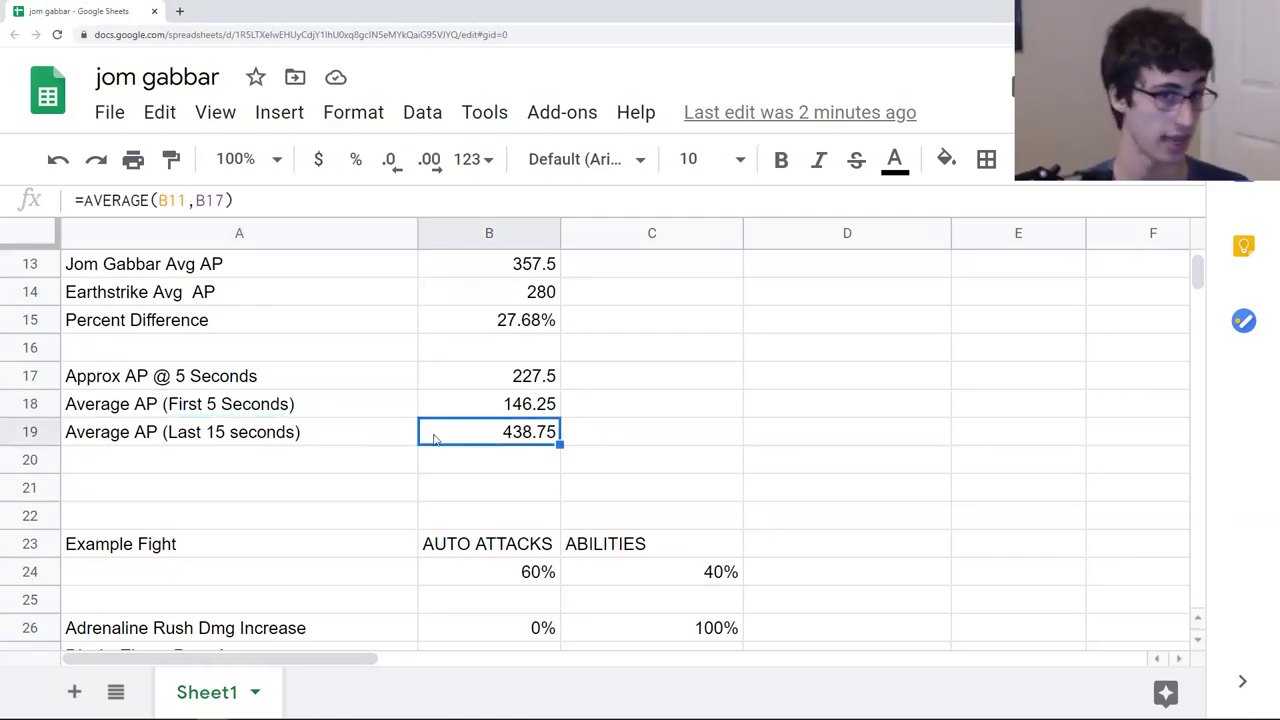
pyautogui.click(320, 443)
pyautogui.click(543, 410)
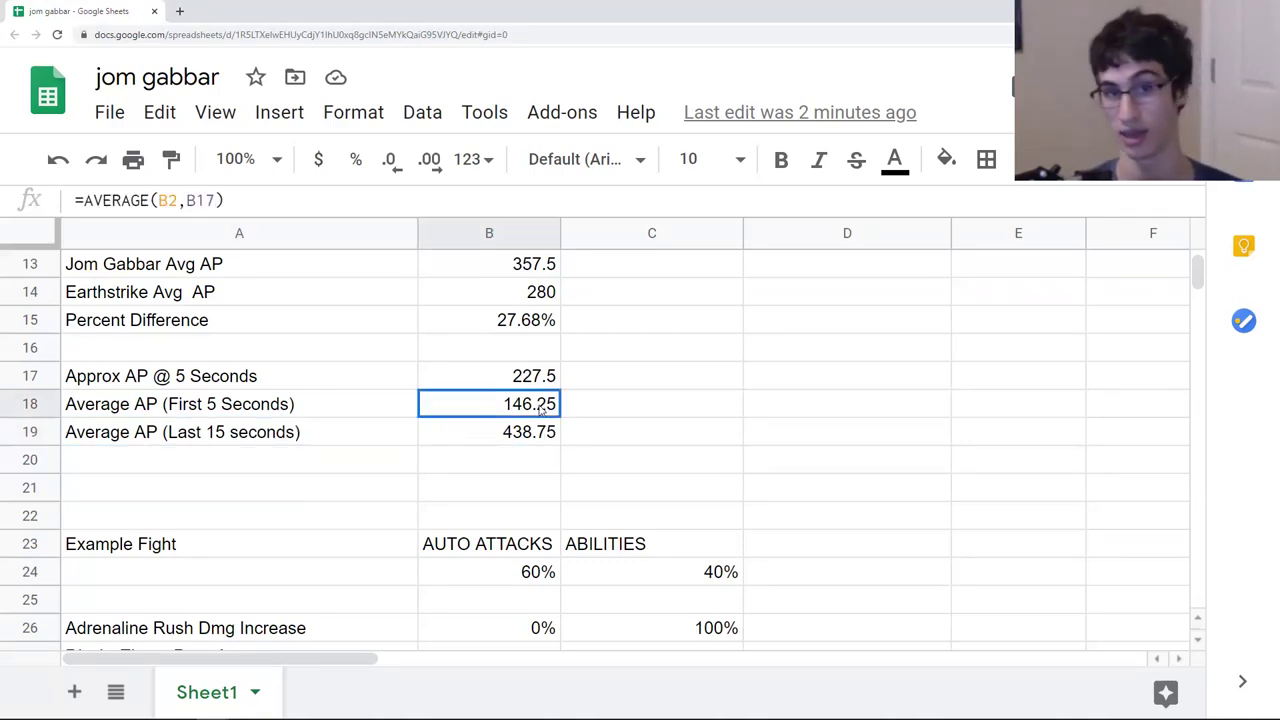
pyautogui.click(338, 413)
pyautogui.click(491, 405)
pyautogui.scroll(1, 497, 409)
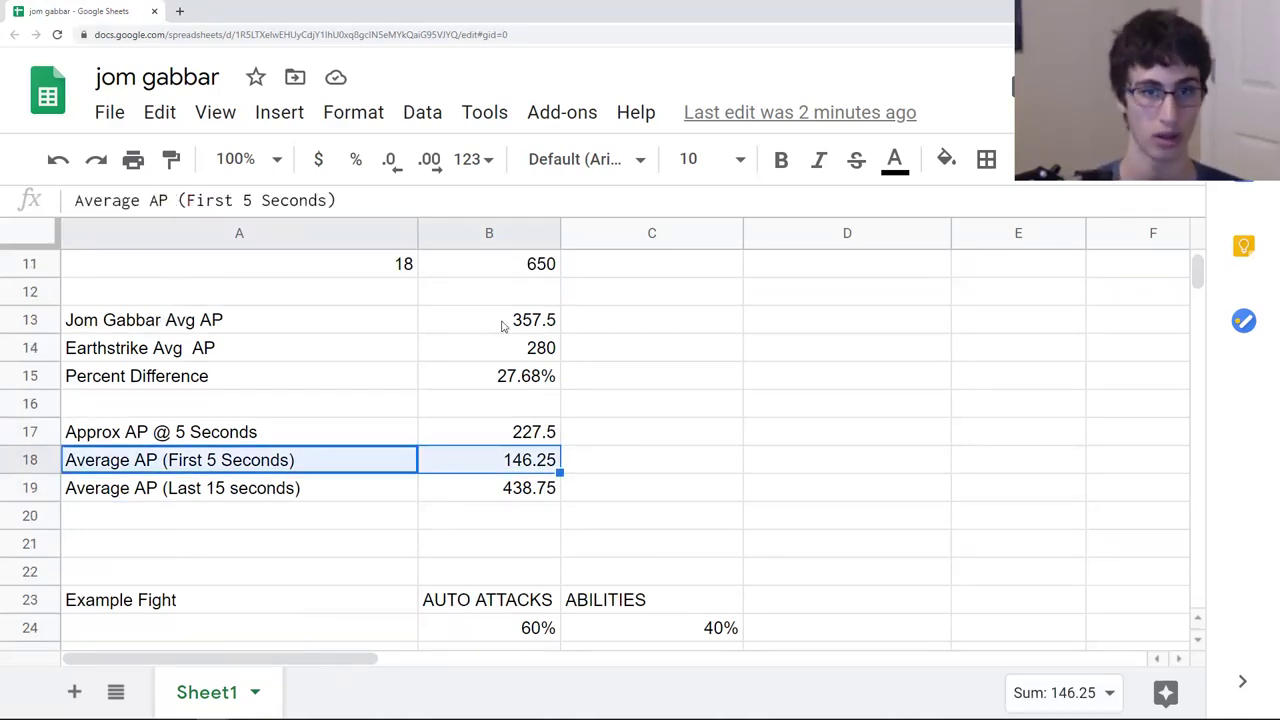
# - Compare the overall Jom Gabbar and Earthstrike averages with Jom Gabbar's last-15-second and first-5-second average AP rows
pyautogui.click(500, 326)
pyautogui.scroll(1, 502, 350)
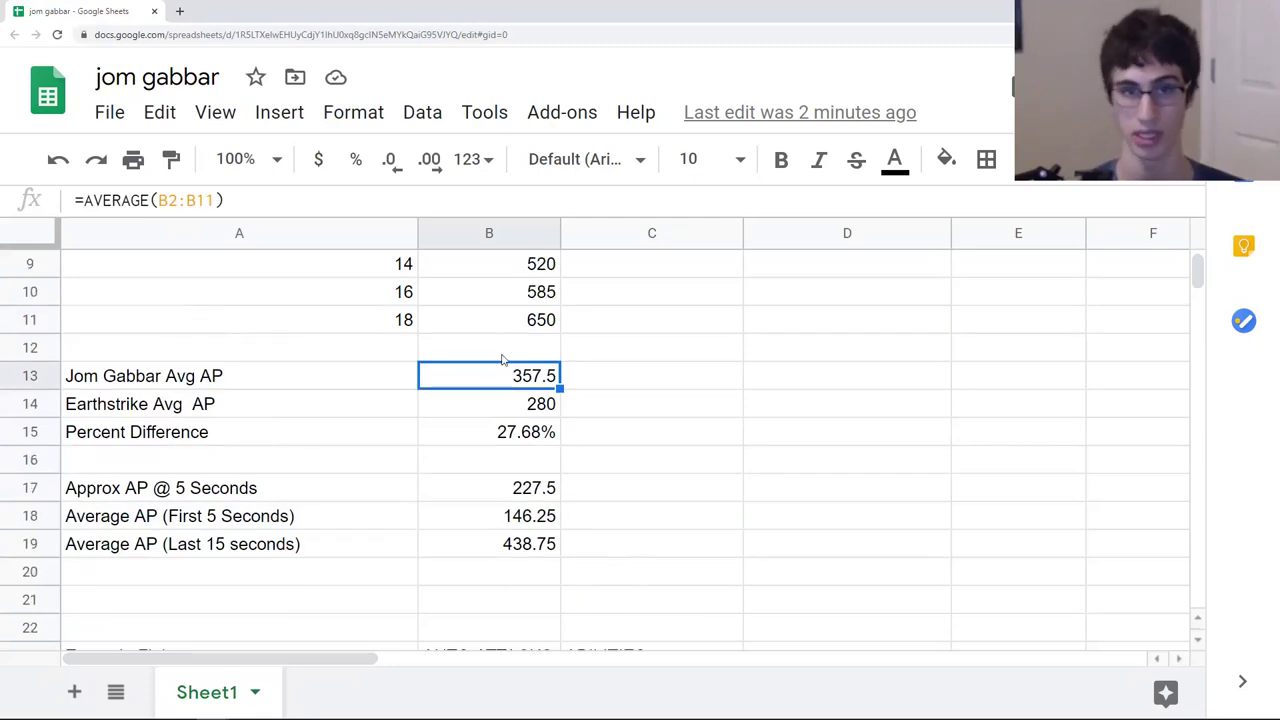
pyautogui.scroll(1, 503, 375)
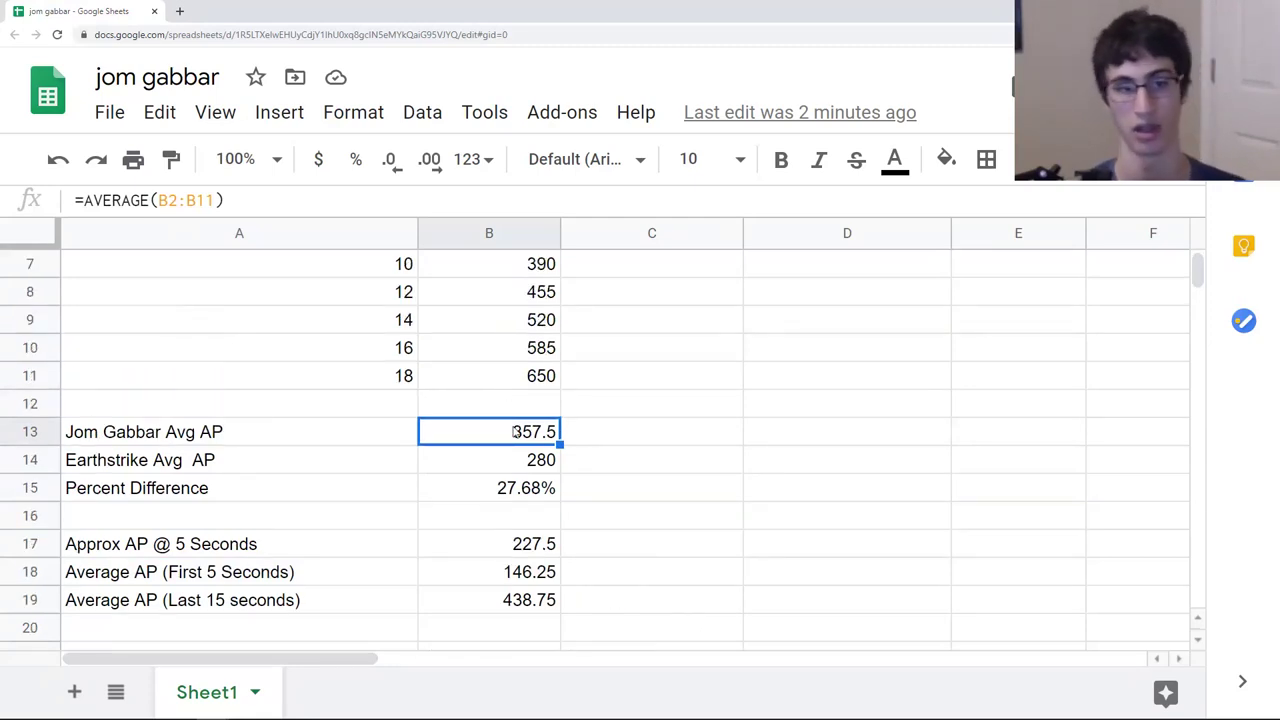
pyautogui.scroll(-1, 515, 425)
pyautogui.click(513, 408)
pyautogui.scroll(-3, 515, 418)
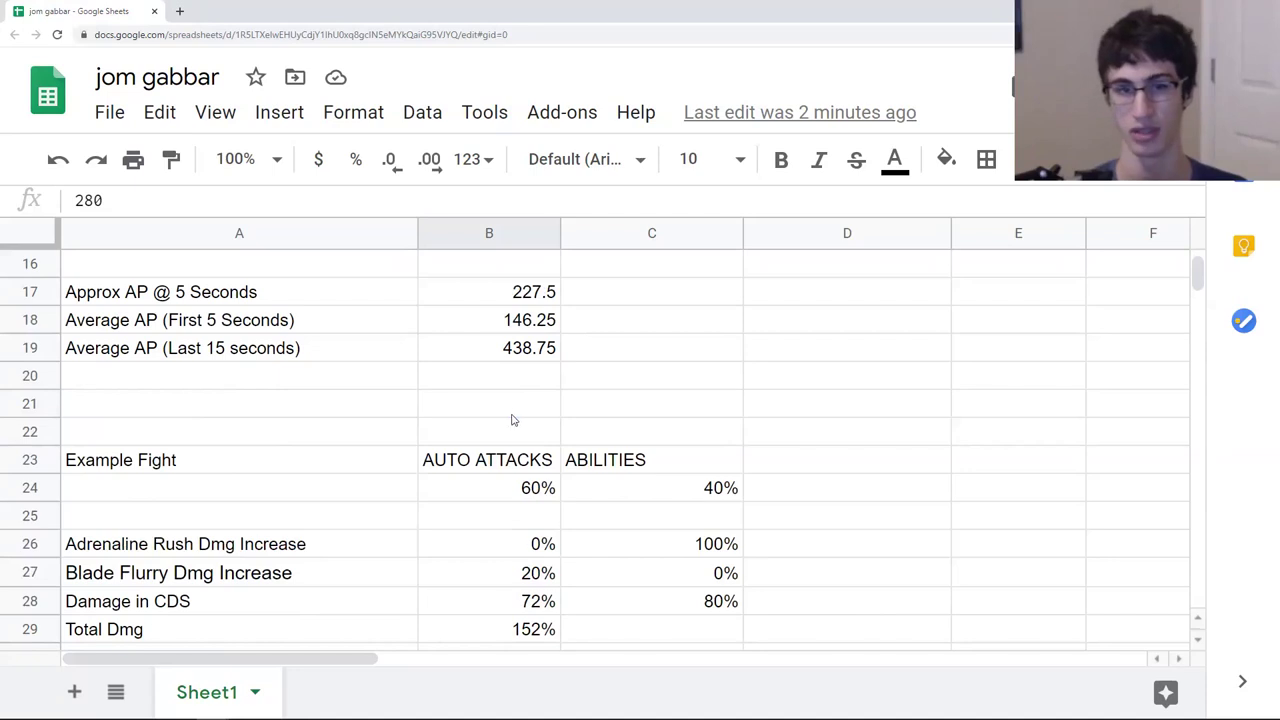
pyautogui.moveTo(537, 353); pyautogui.dragTo(242, 347)
pyautogui.scroll(2, 383, 437)
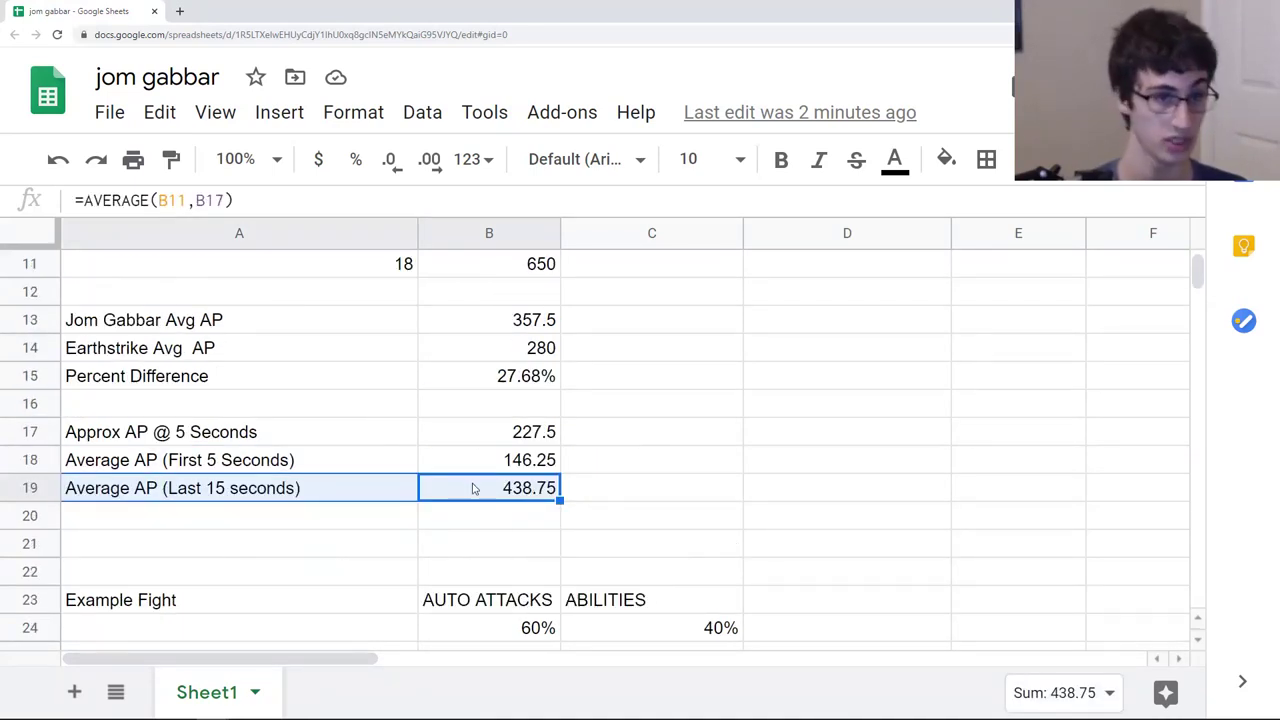
pyautogui.moveTo(466, 474); pyautogui.dragTo(70, 455)
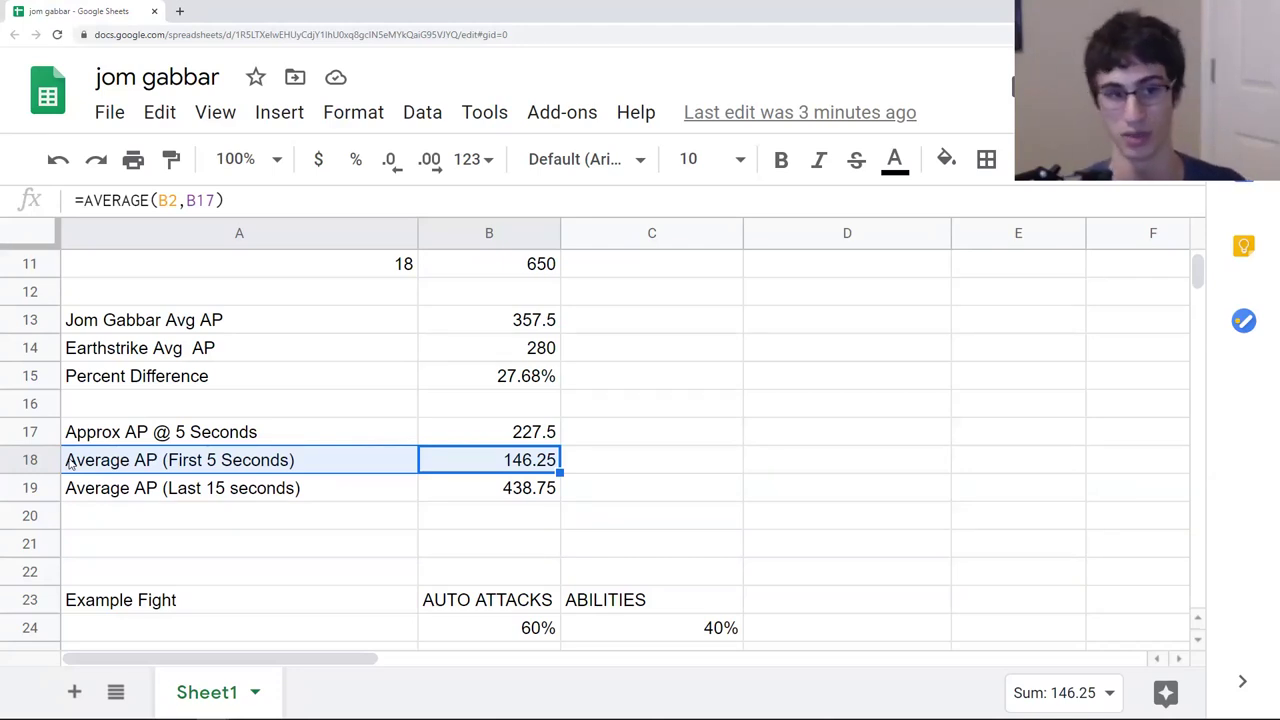
# - Examine the Example Fight's auto attack and ability shares, Adrenaline Rush and Blade Flurry damage increases, and Total Dmg formula
pyautogui.scroll(-4, 486, 450)
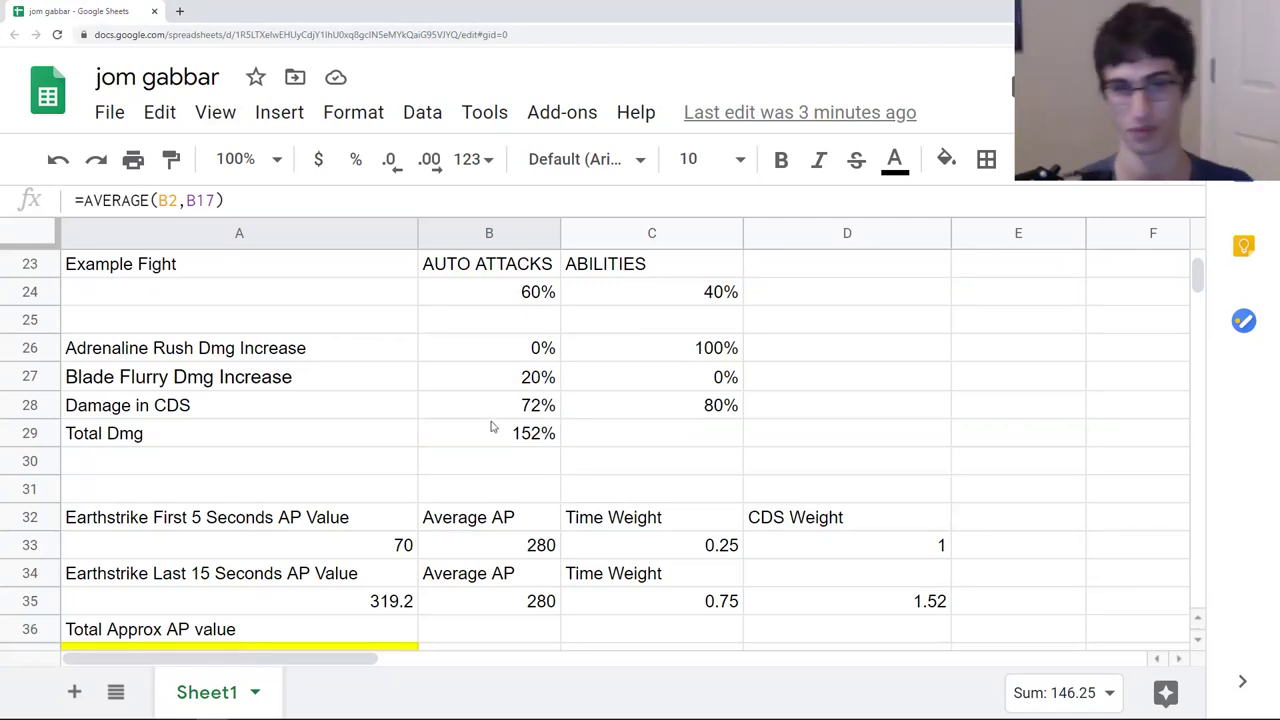
pyautogui.click(515, 291)
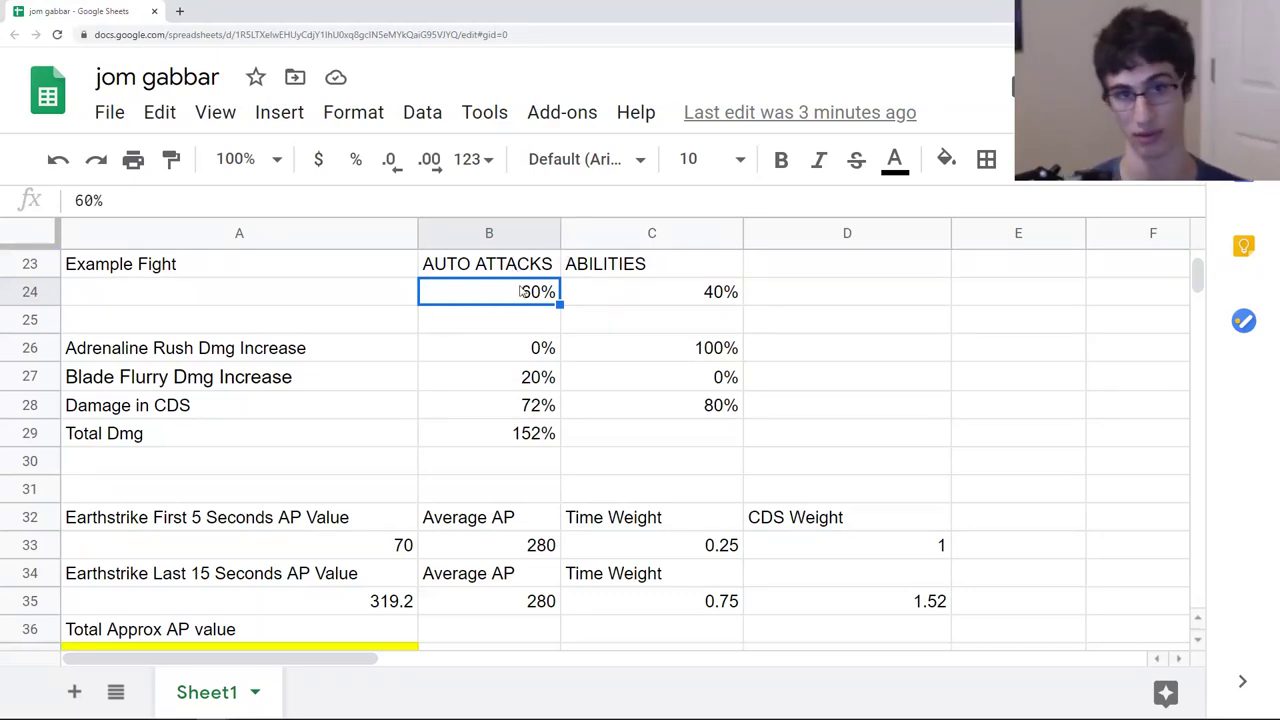
pyautogui.click(648, 299)
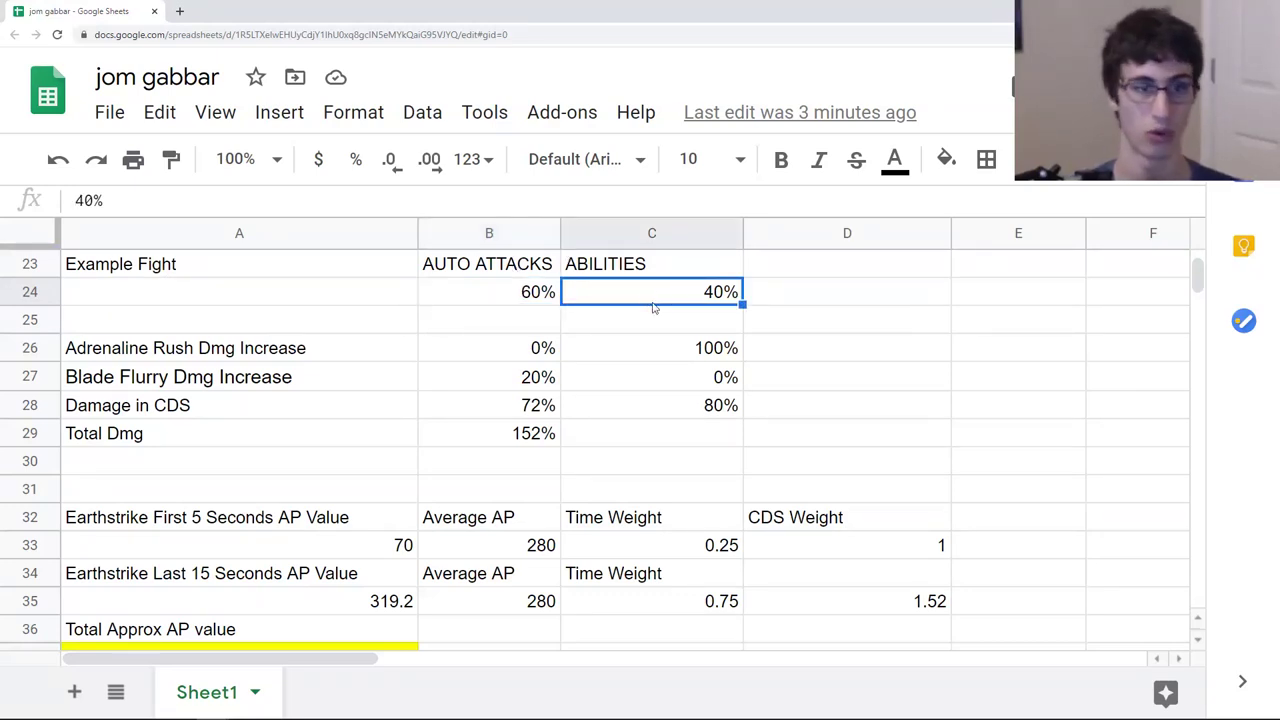
pyautogui.click(274, 356)
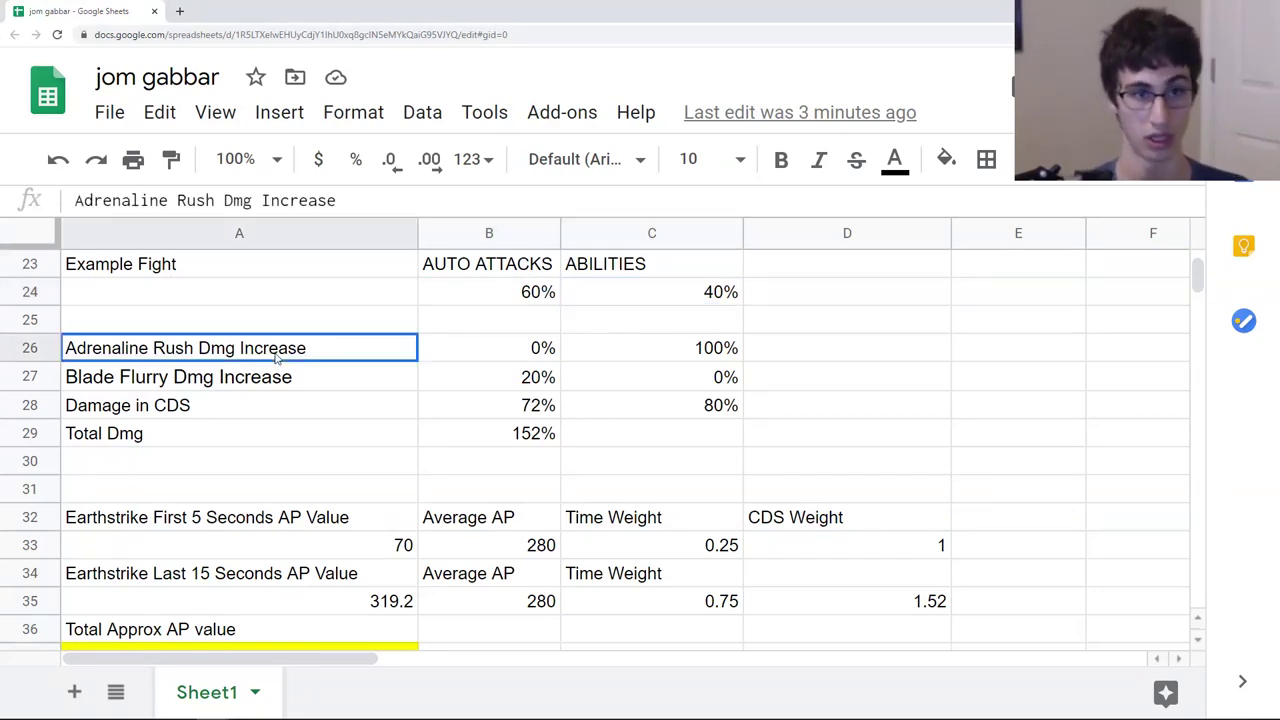
pyautogui.click(643, 358)
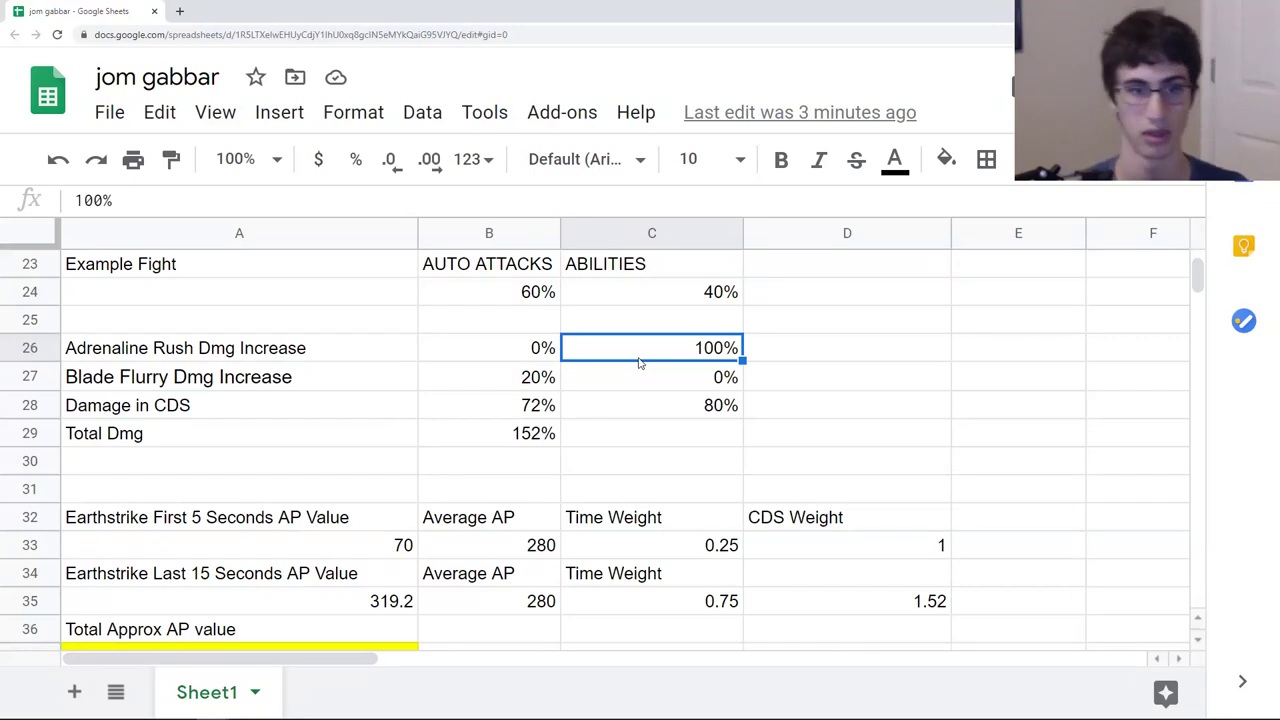
pyautogui.click(552, 378)
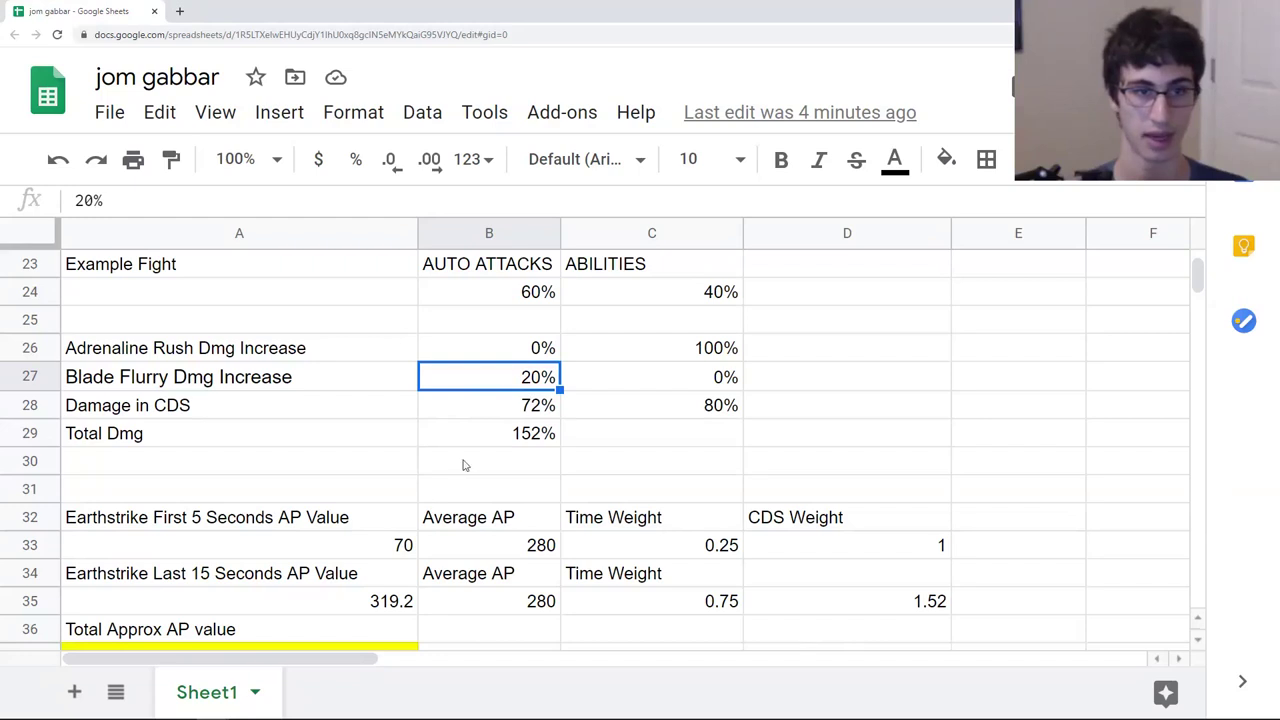
pyautogui.click(491, 434)
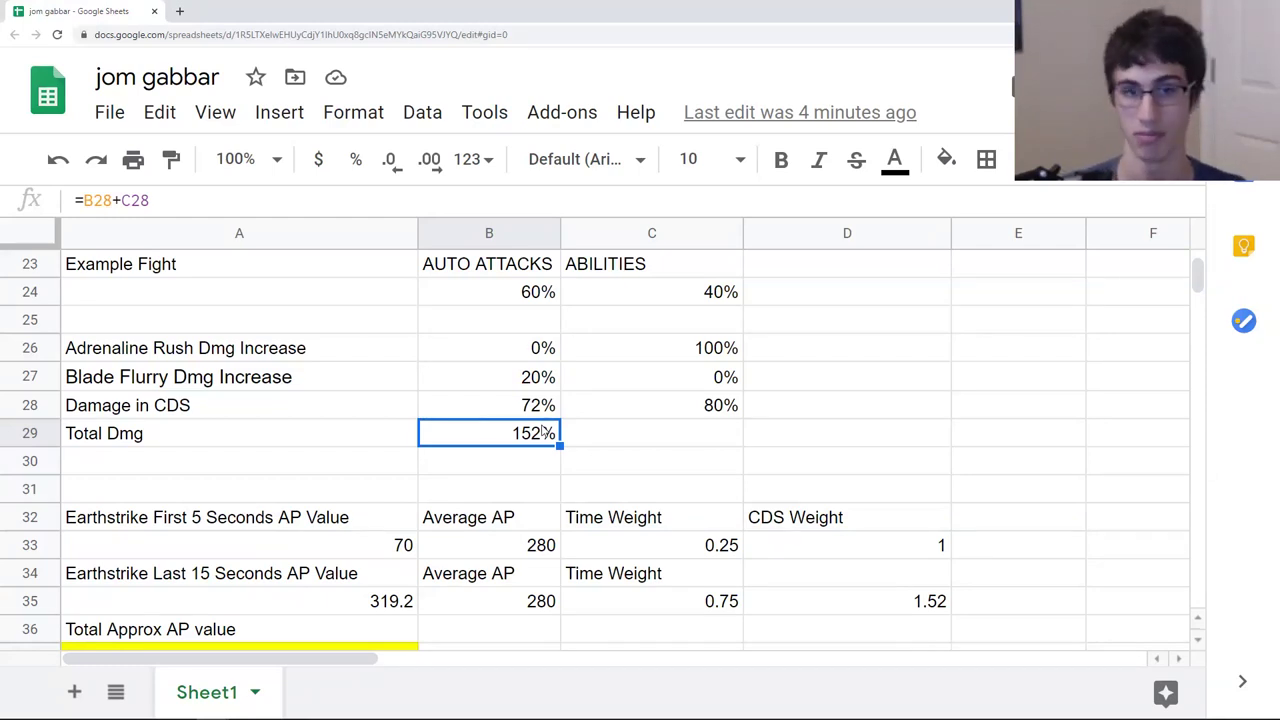
# - Trace how the auto attack and ability shares feed the Damage in CDS formulas and the Total Dmg sum
pyautogui.click(532, 295)
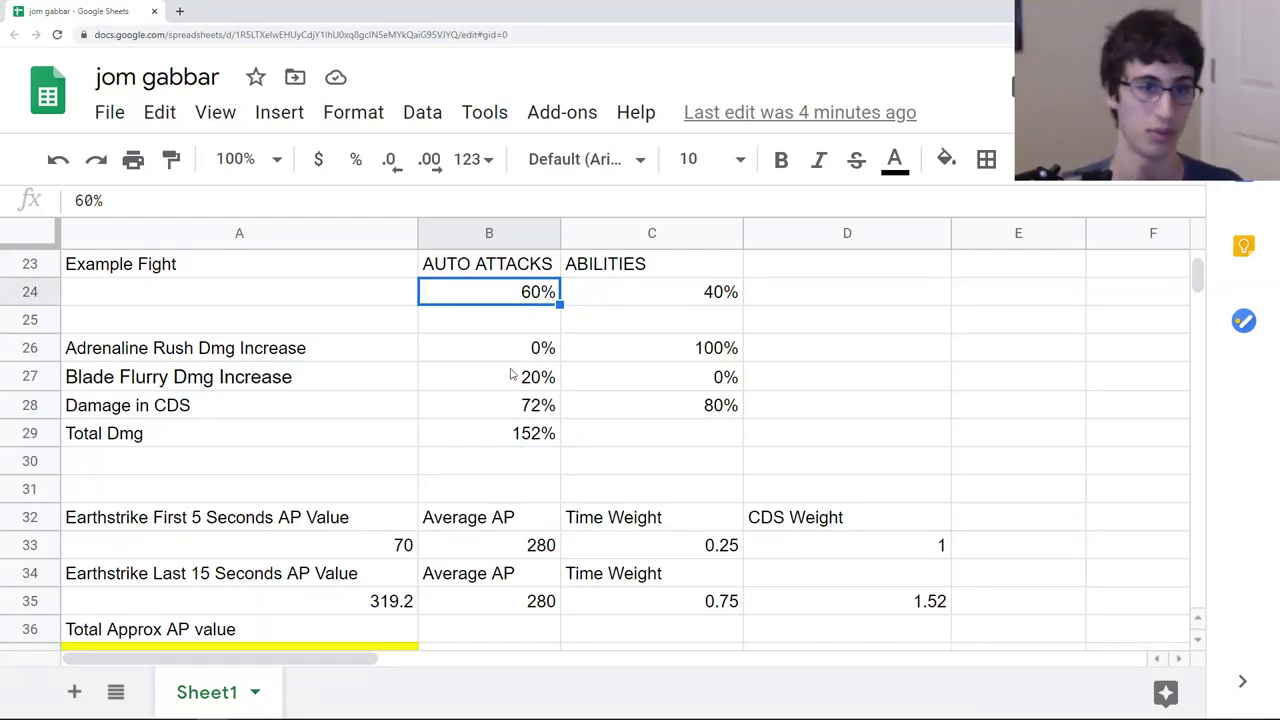
pyautogui.click(497, 403)
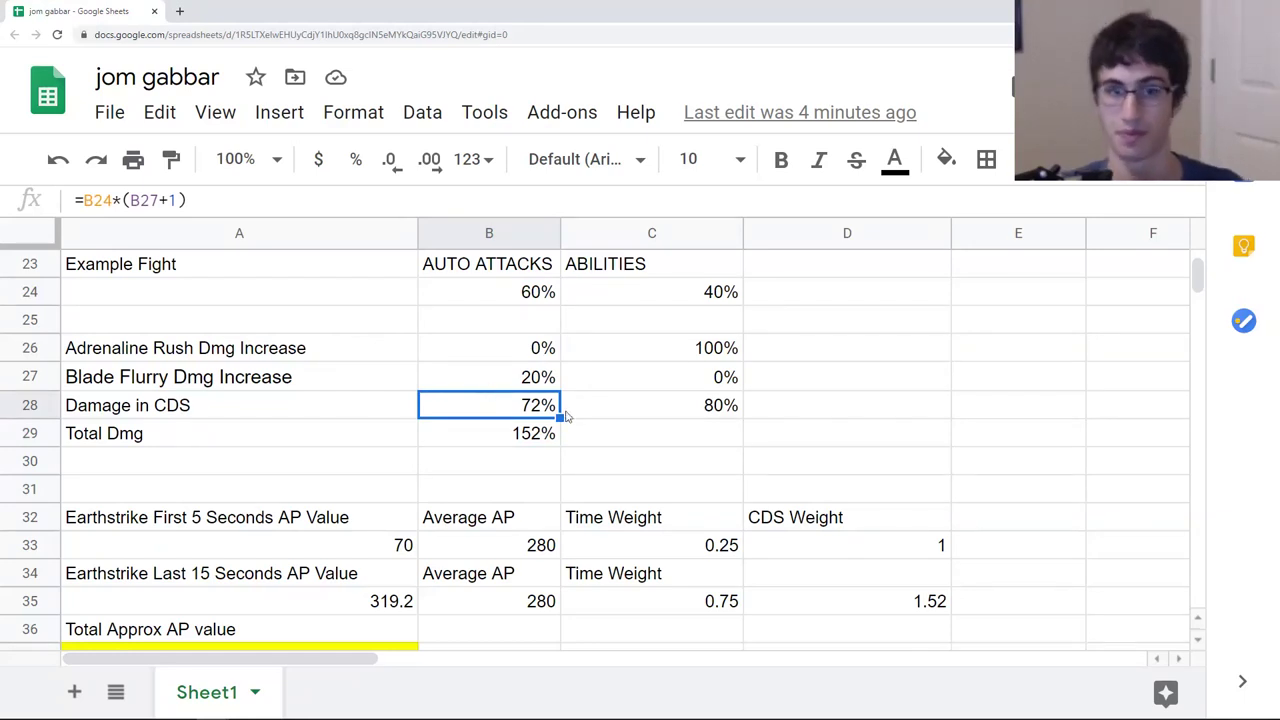
pyautogui.click(650, 386)
pyautogui.click(673, 350)
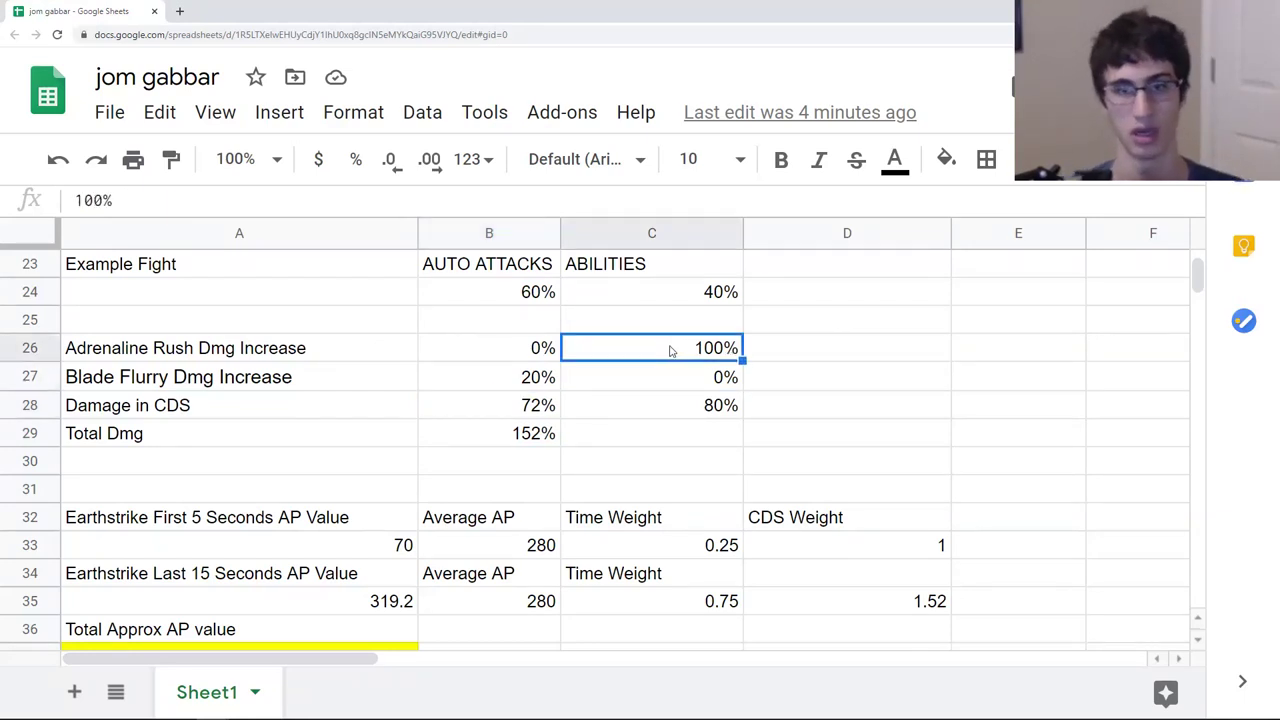
pyautogui.click(686, 292)
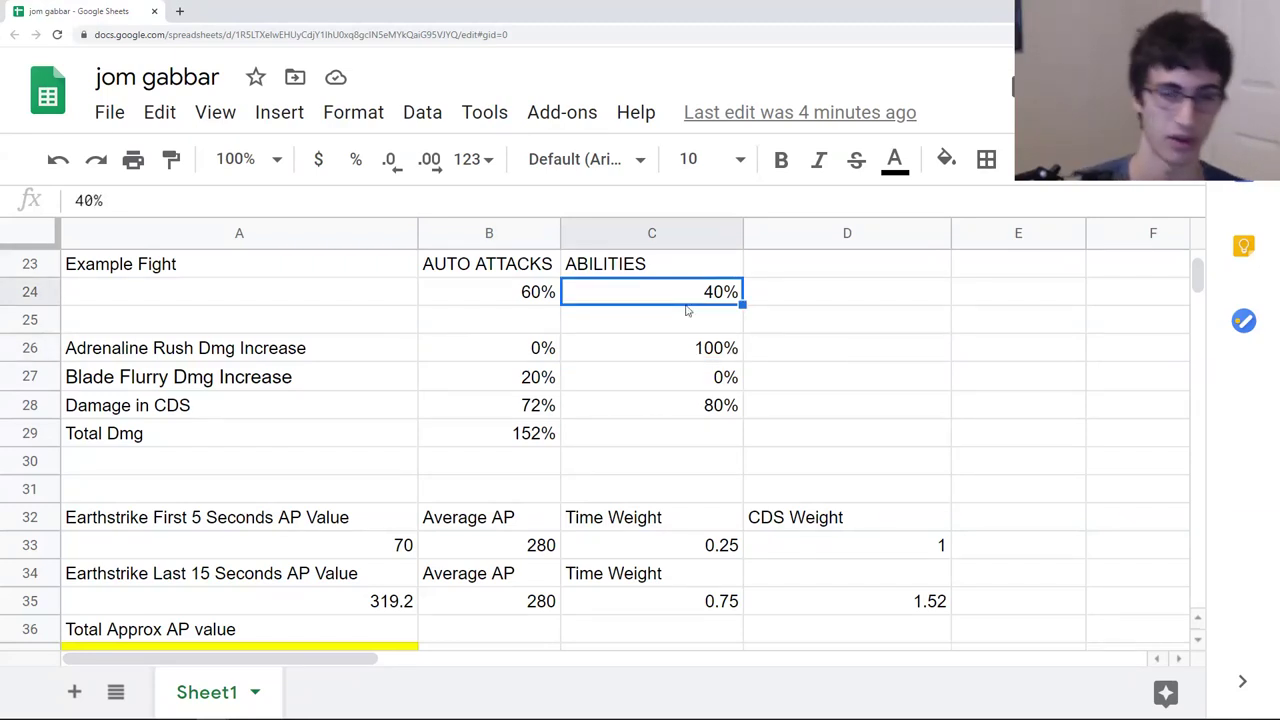
pyautogui.click(693, 410)
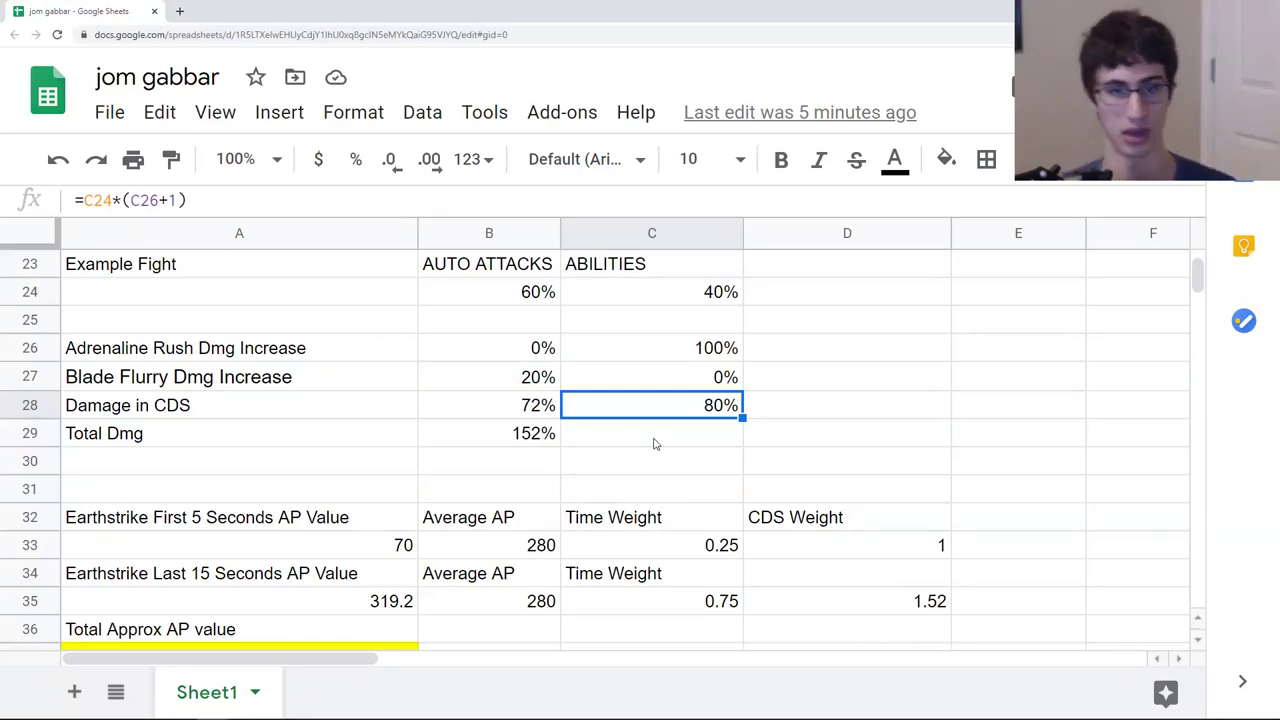
pyautogui.click(514, 440)
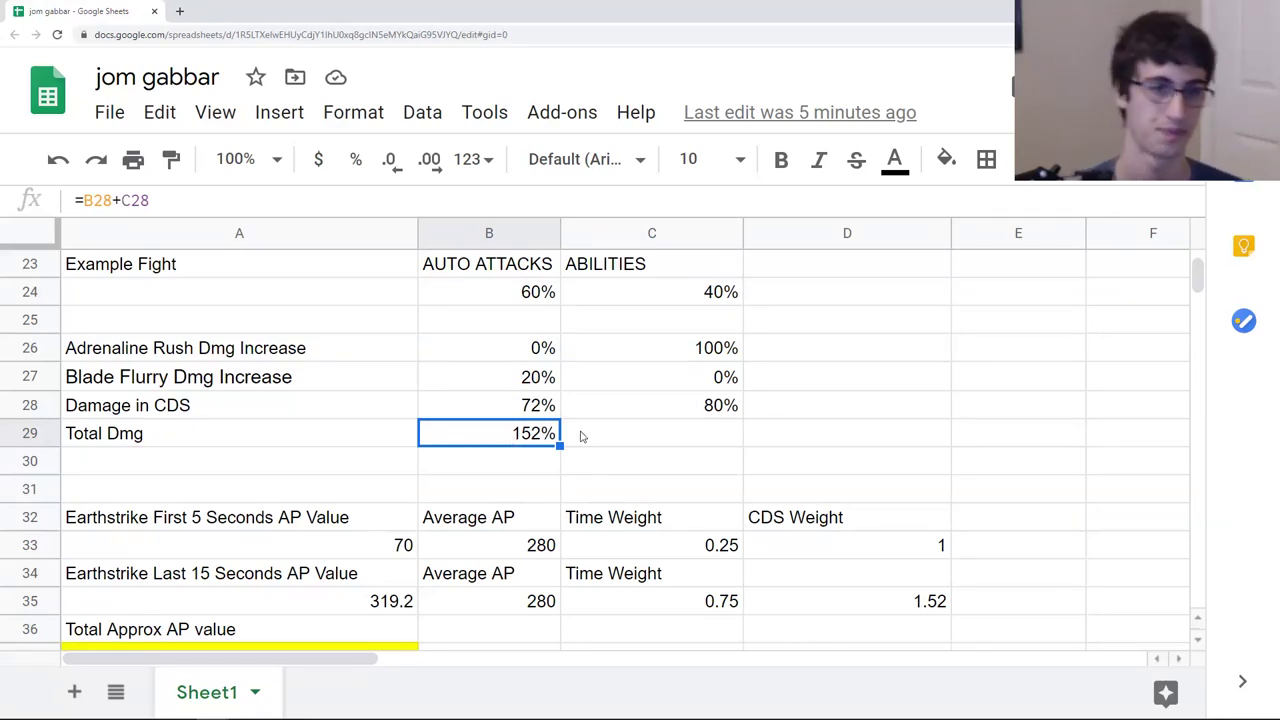
pyautogui.scroll(-2, 860, 330)
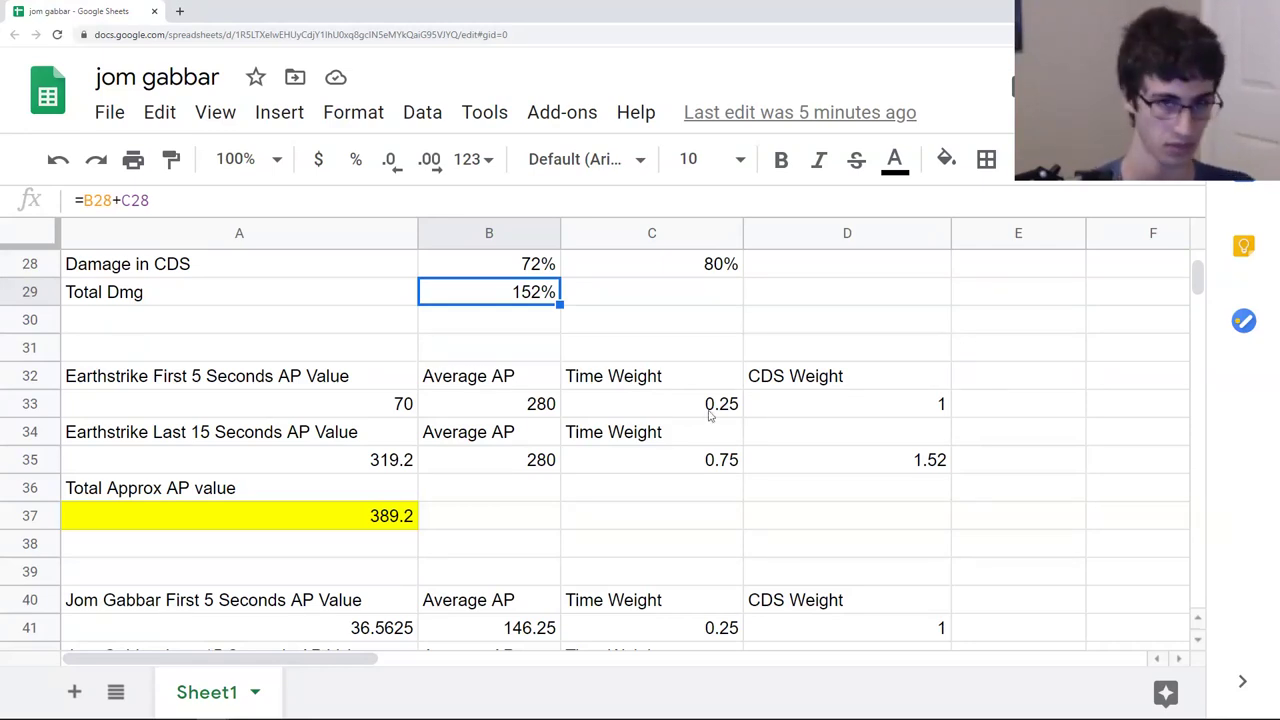
# - Examine how Average AP, Time Weight and CDS Weight feed the Earthstrike first-5-seconds and last-15-seconds AP value formulas
pyautogui.click(390, 404)
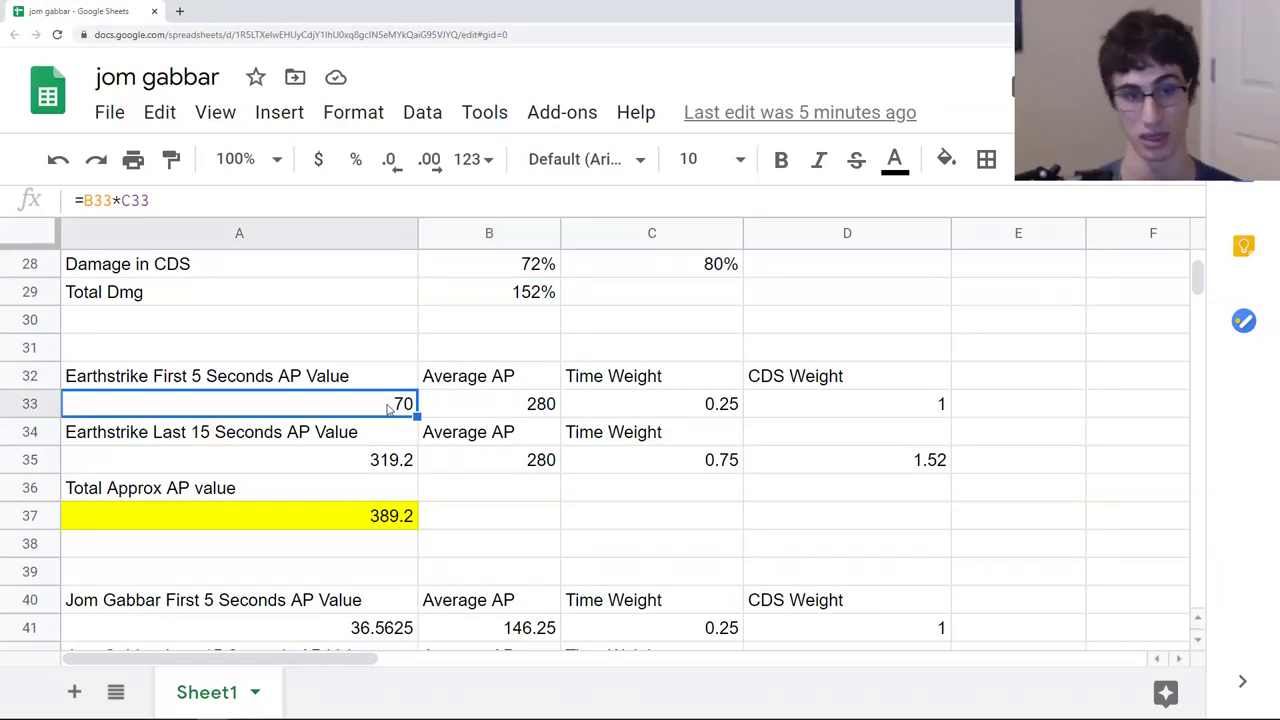
pyautogui.click(709, 415)
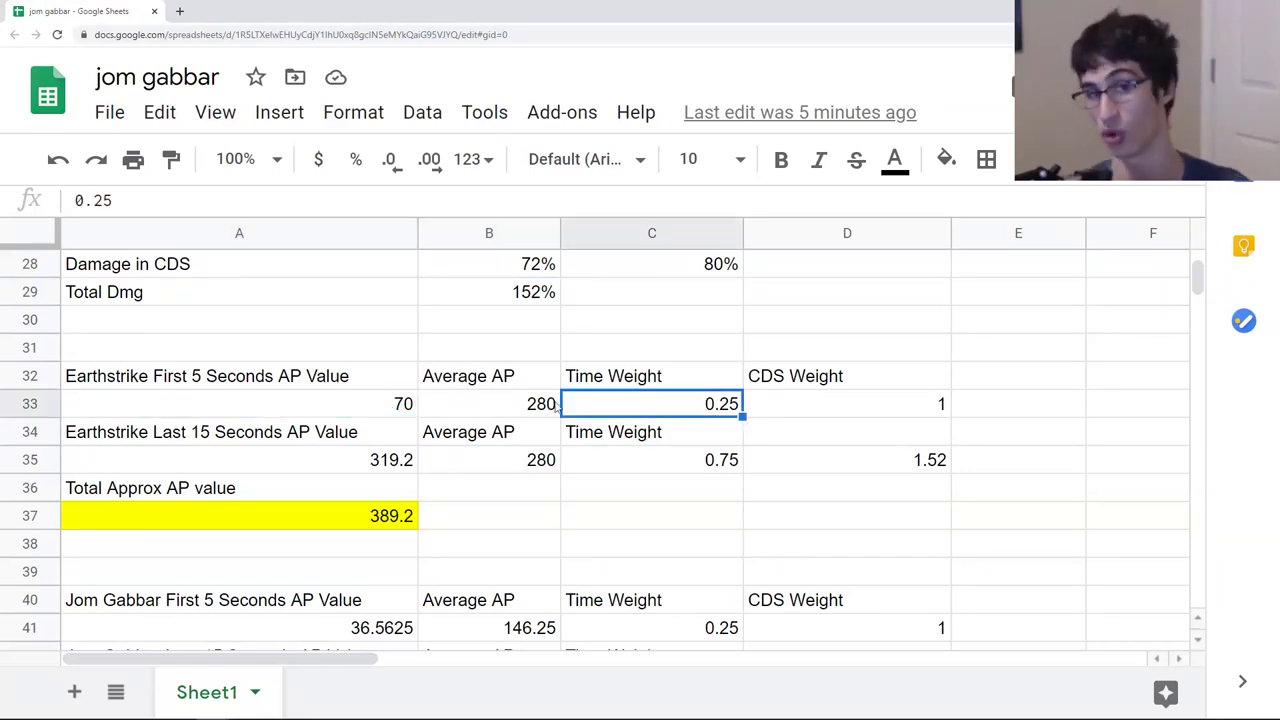
pyautogui.click(400, 406)
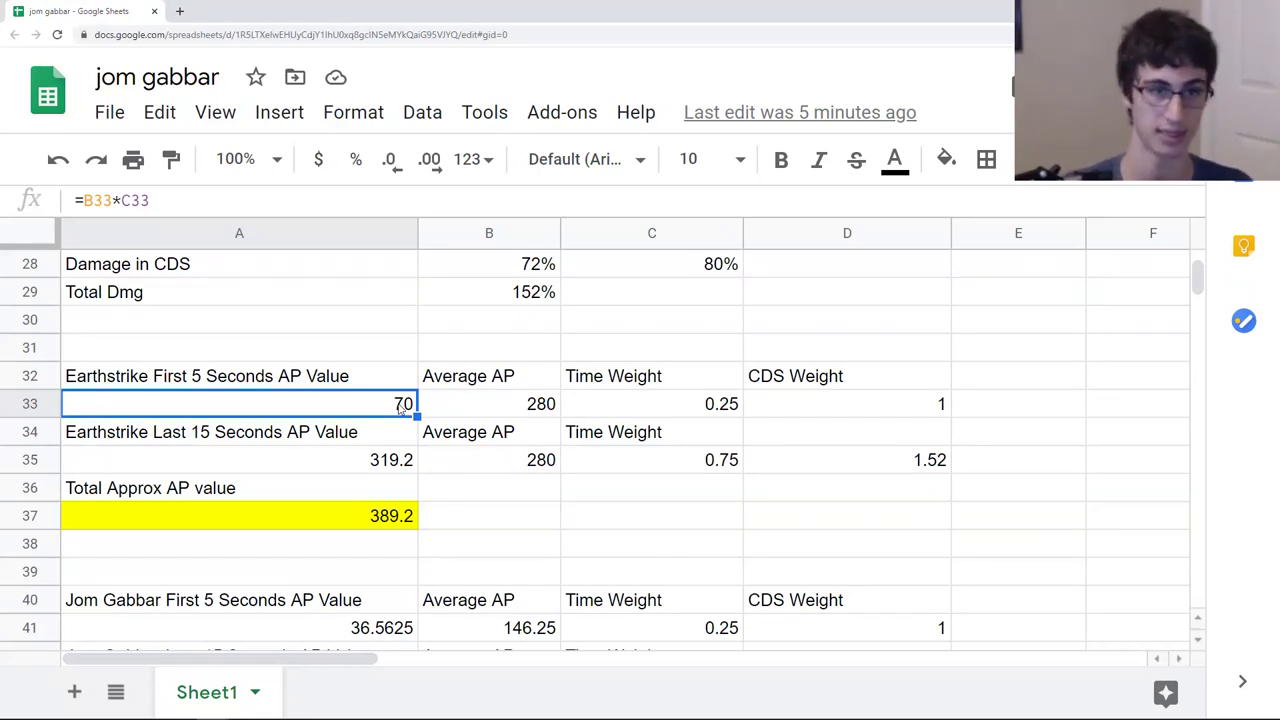
pyautogui.click(393, 462)
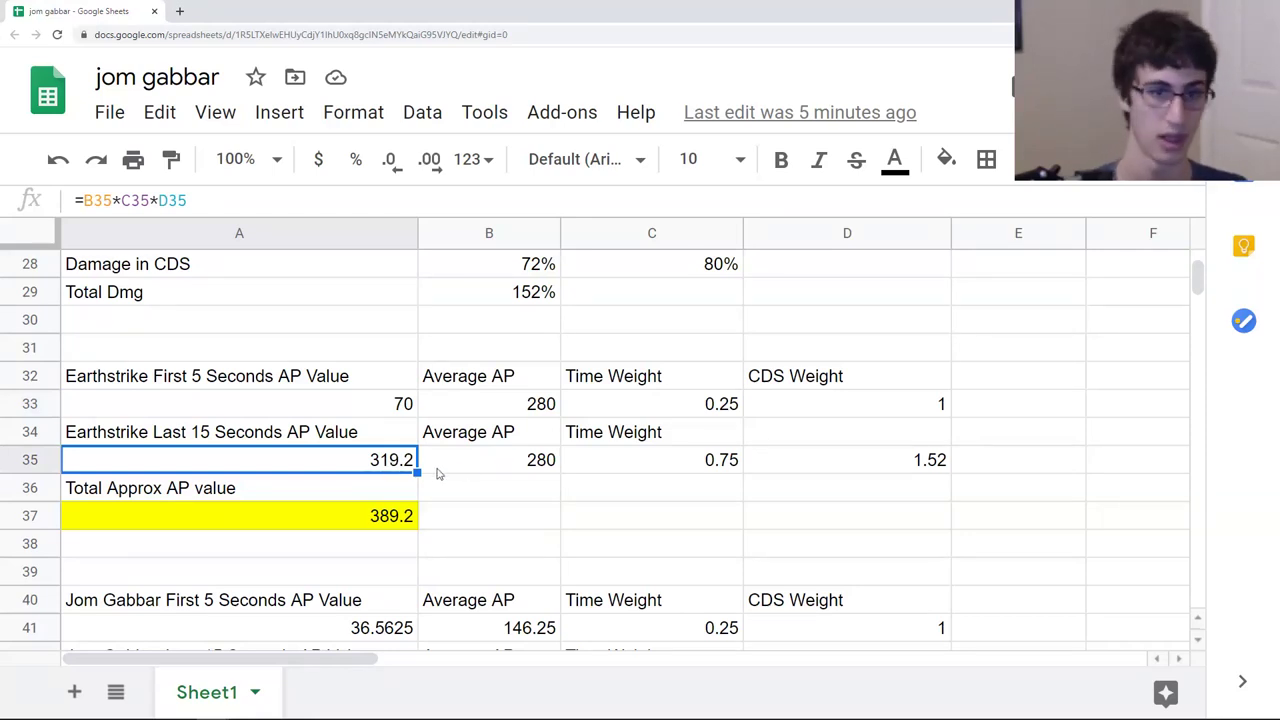
pyautogui.click(806, 472)
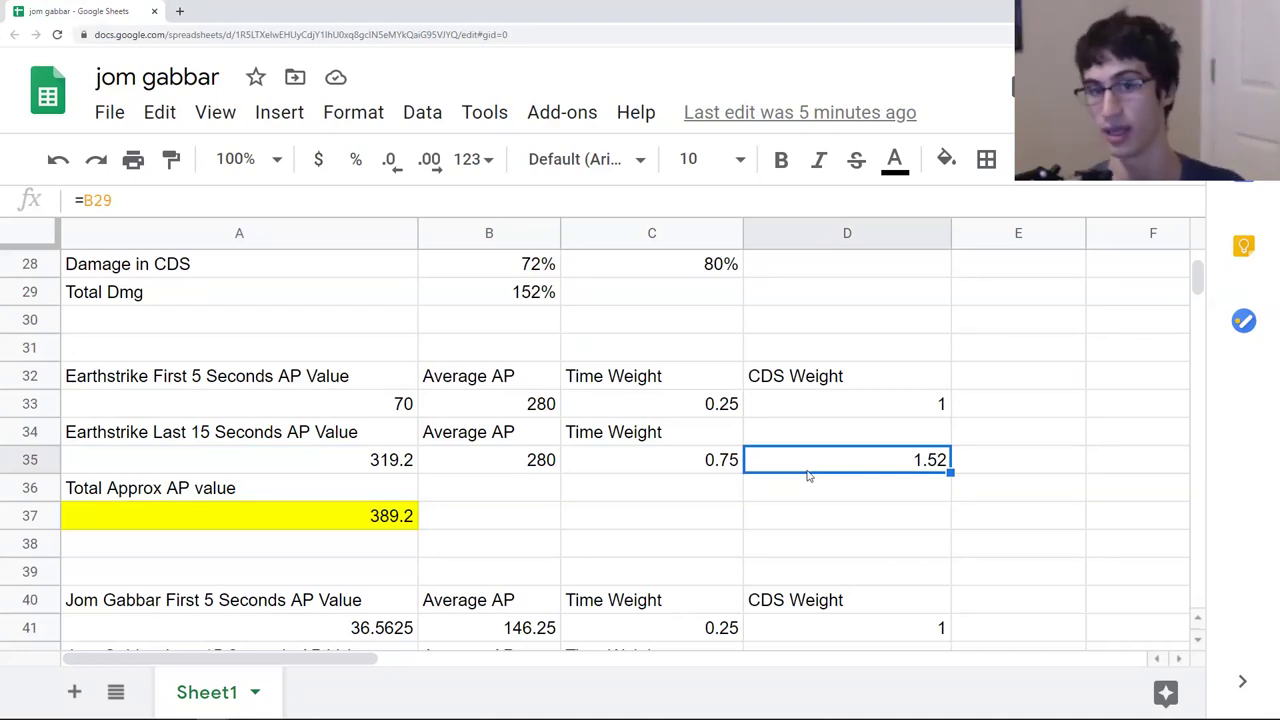
pyautogui.moveTo(731, 463); pyautogui.dragTo(451, 459)
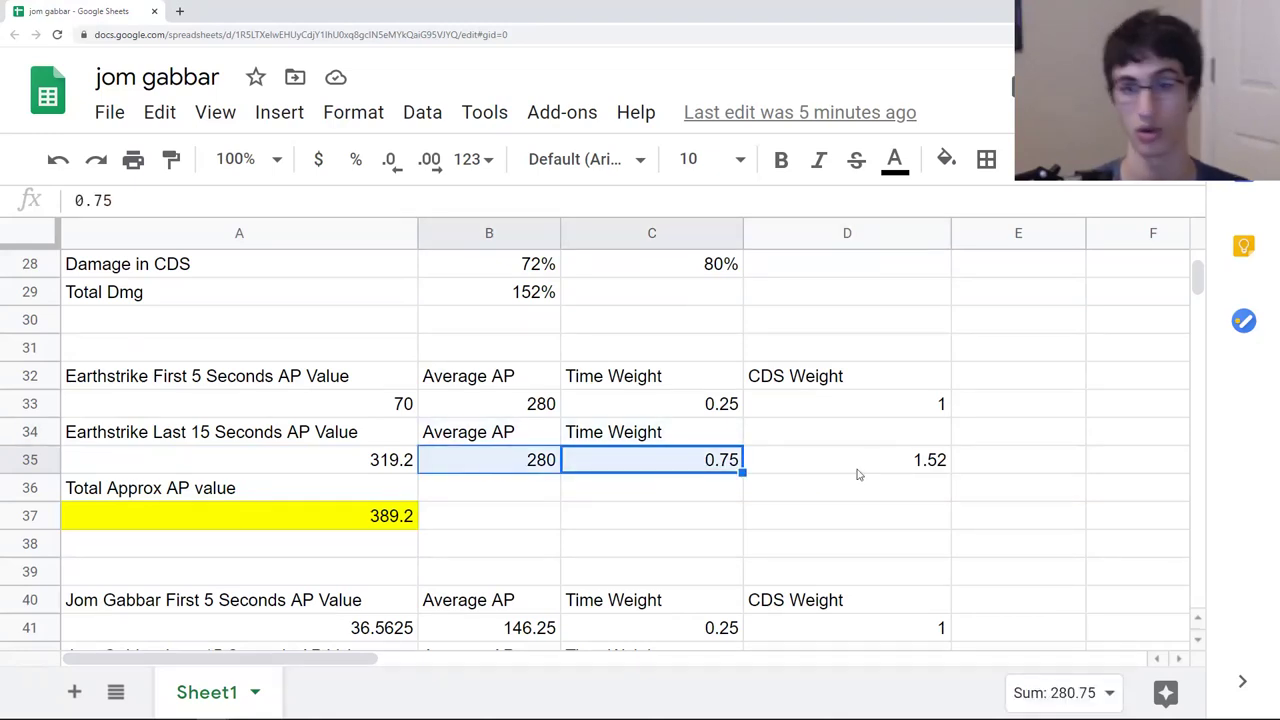
pyautogui.click(889, 461)
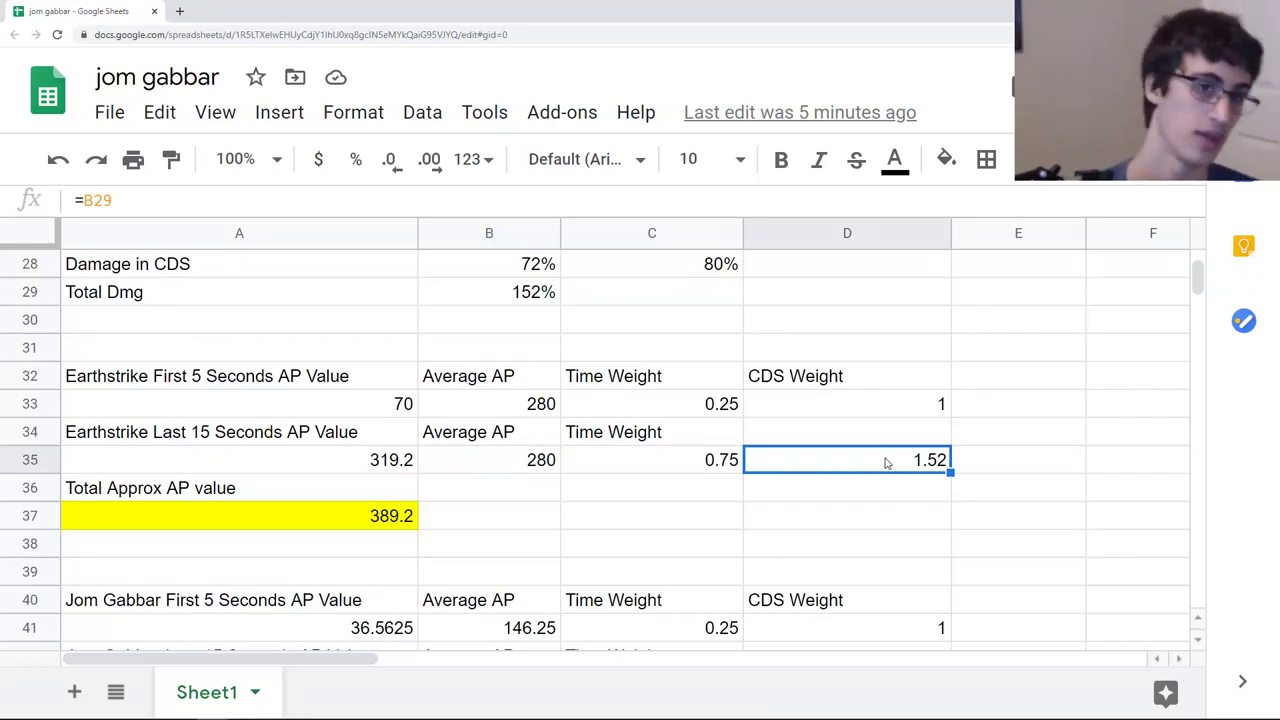
# - Check the Total Approx AP value formula for Earthstrike against the Average AP of its last 15 seconds
pyautogui.click(408, 516)
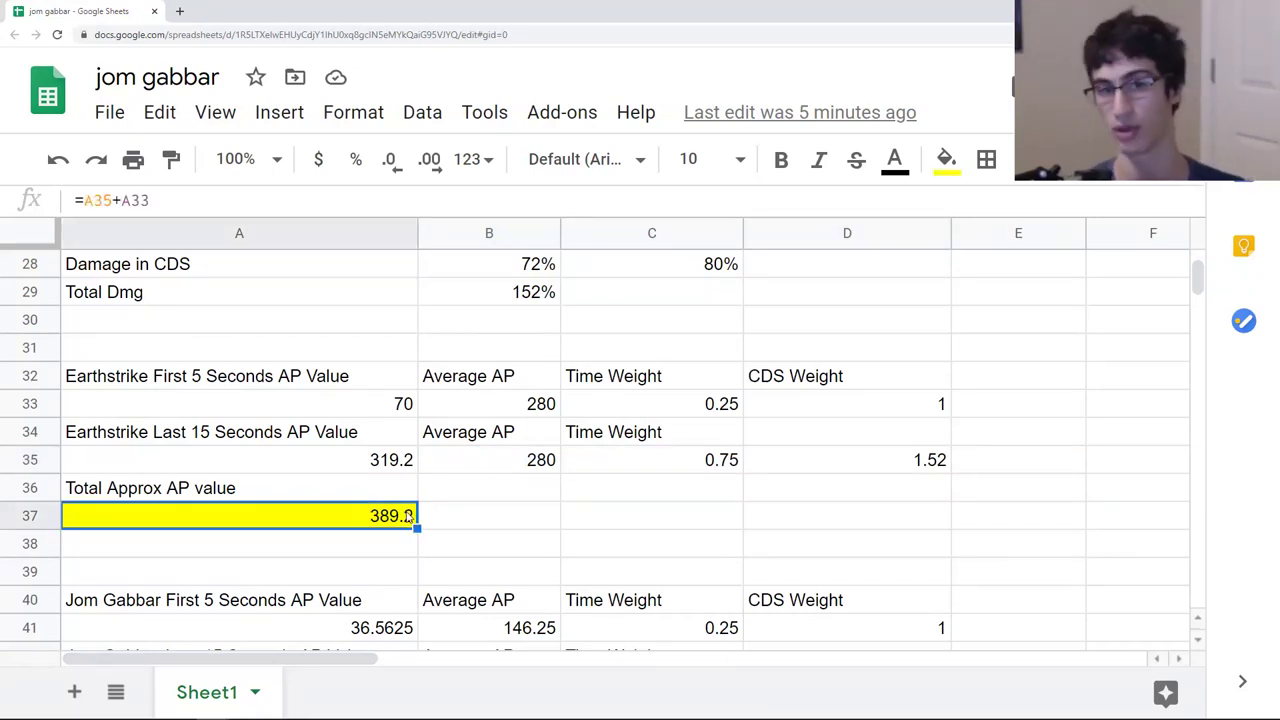
pyautogui.click(455, 470)
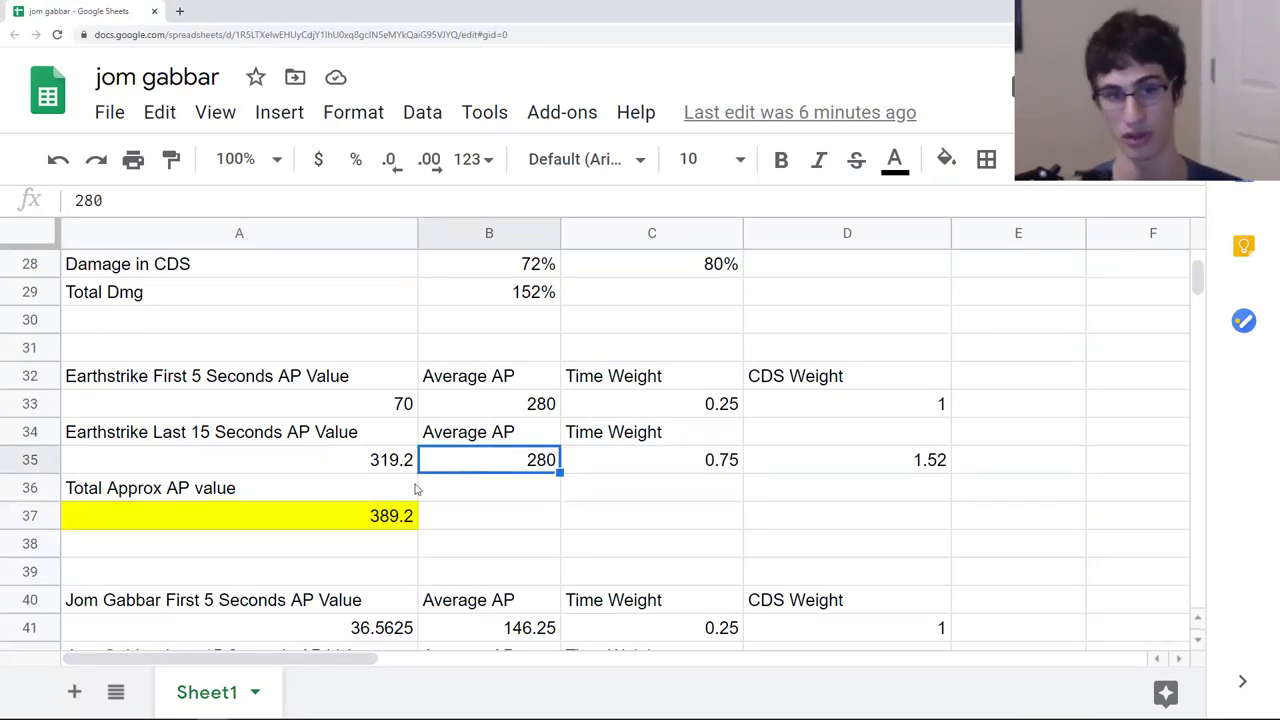
pyautogui.click(389, 524)
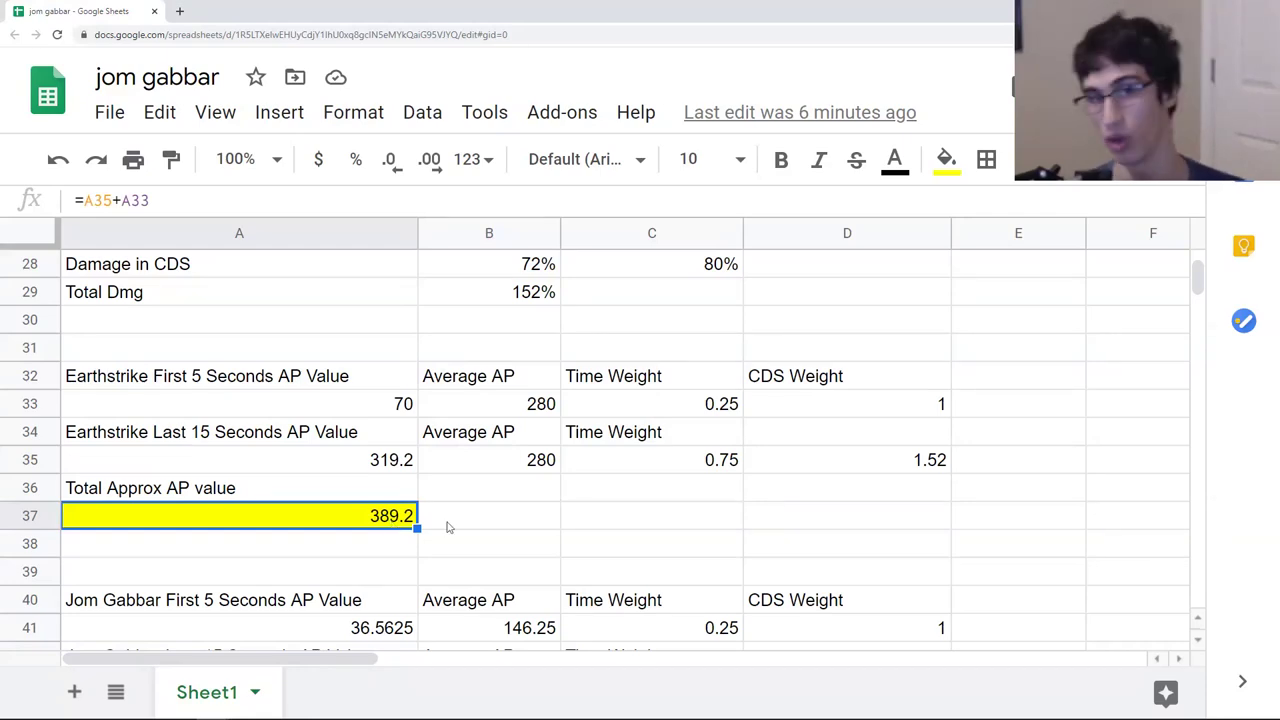
pyautogui.scroll(3, 440, 515)
# - Compare Jom Gabbar's first-5-seconds AP value and weights with Earthstrike's first-5-seconds AP value
pyautogui.scroll(-5, 630, 437)
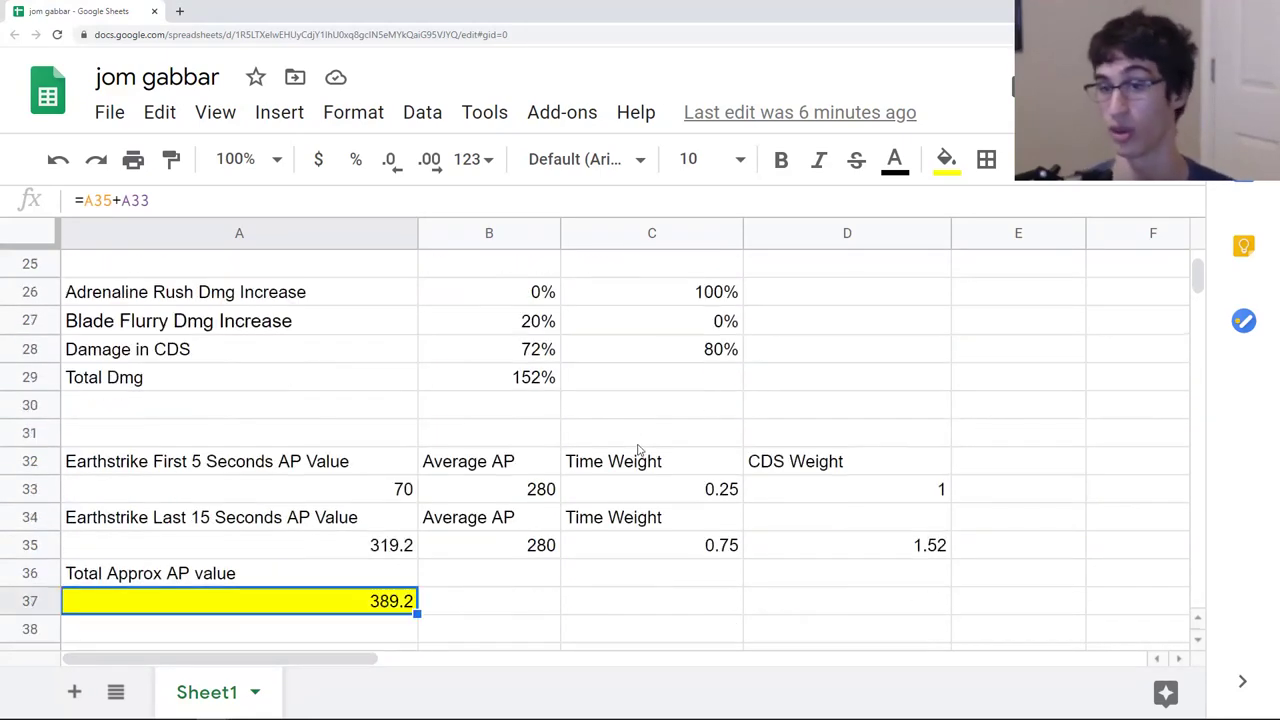
pyautogui.scroll(-1, 636, 465)
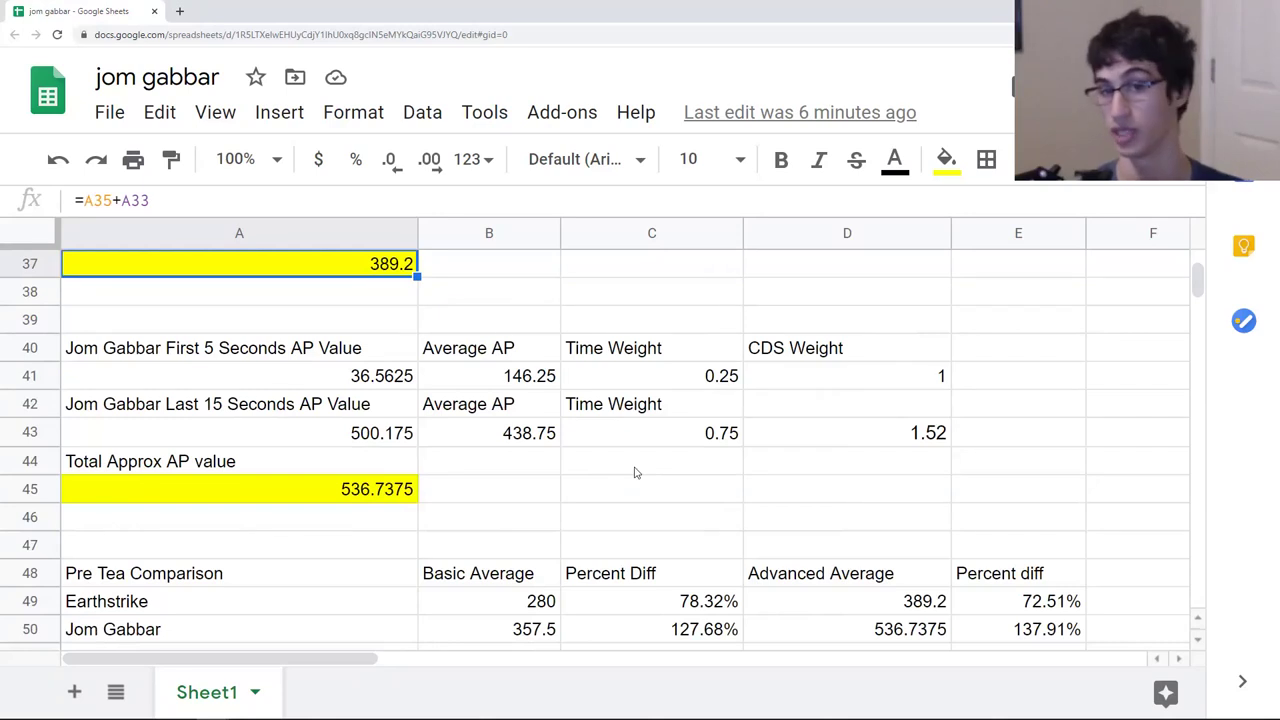
pyautogui.click(498, 435)
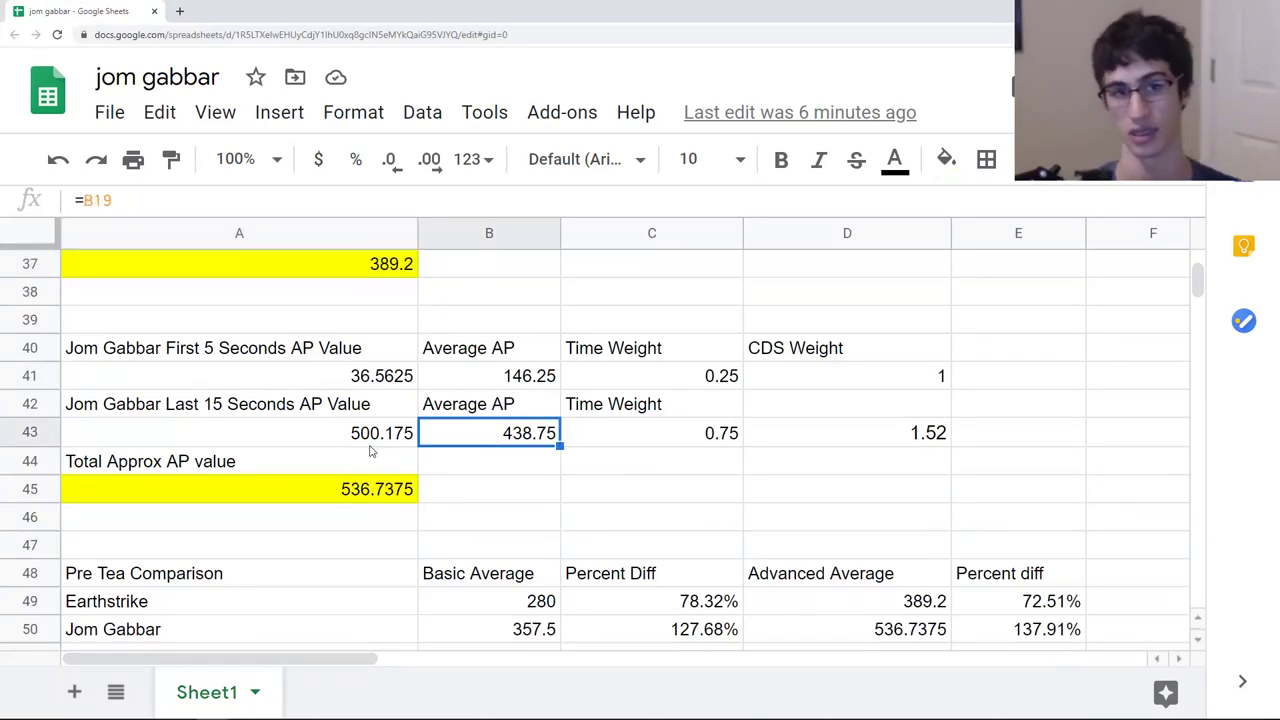
pyautogui.scroll(1, 369, 451)
pyautogui.moveTo(337, 434); pyautogui.dragTo(834, 443)
pyautogui.scroll(1, 691, 460)
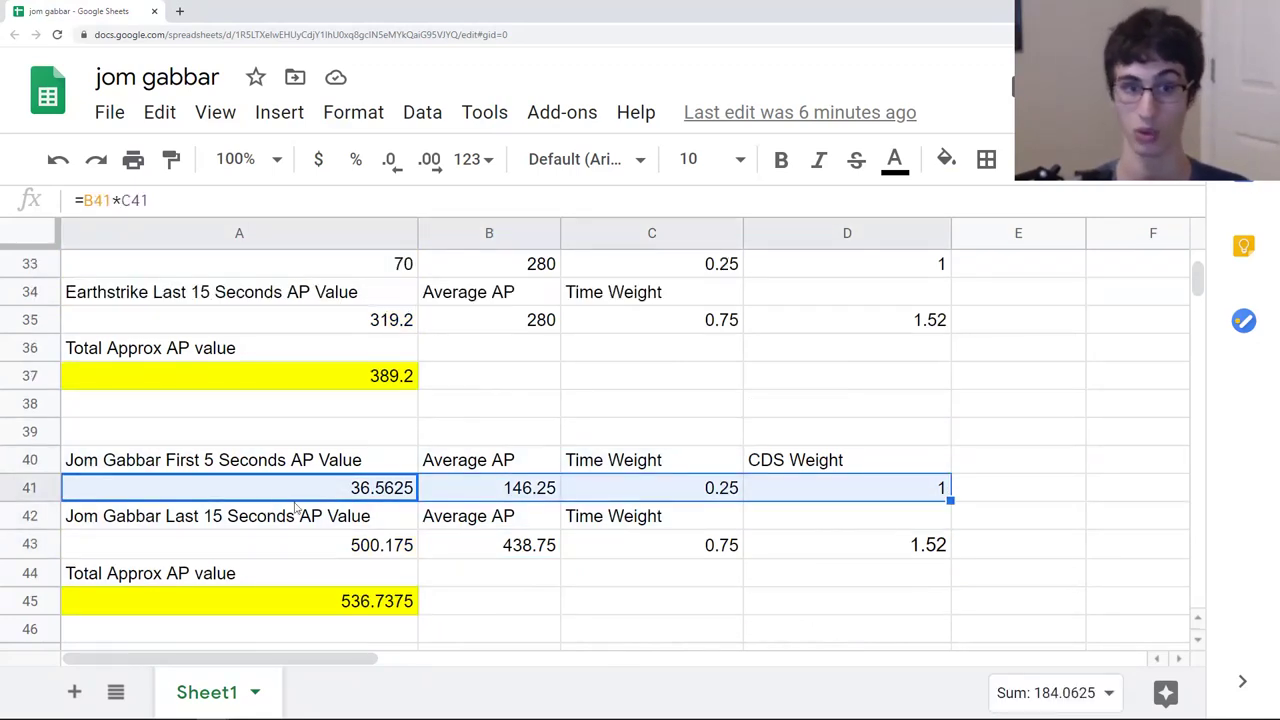
pyautogui.scroll(1, 465, 567)
pyautogui.click(367, 325)
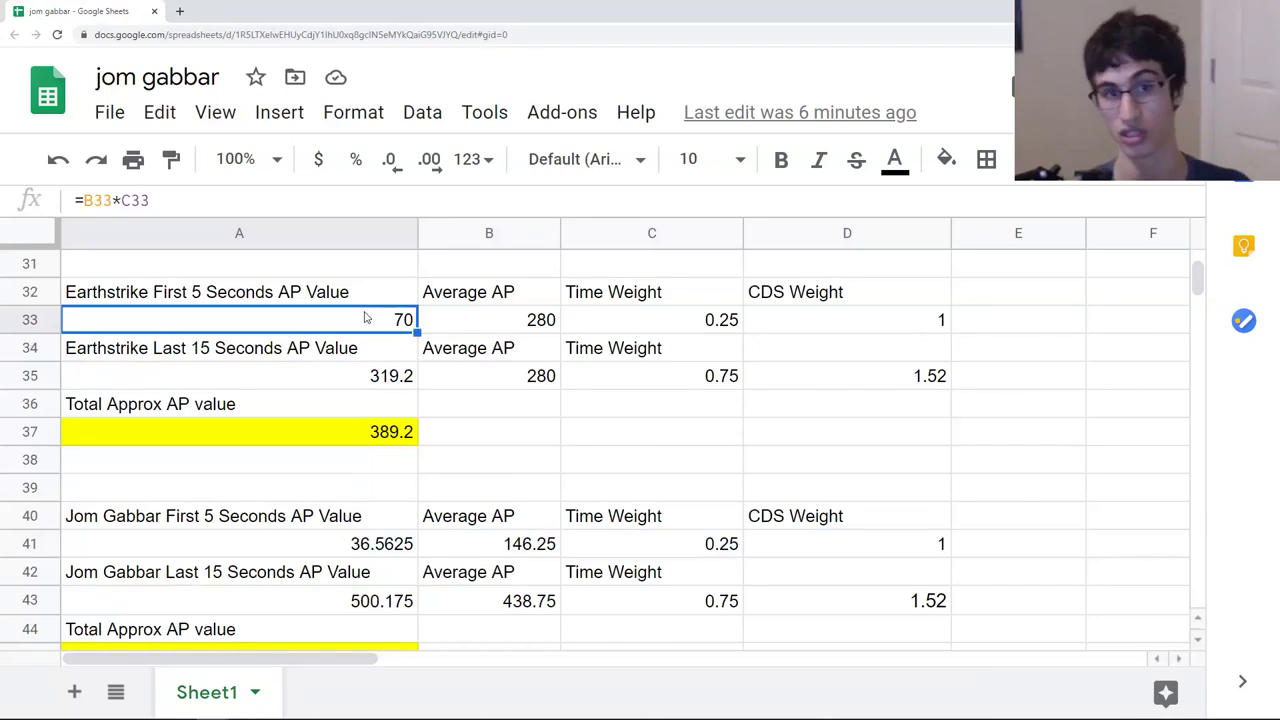
pyautogui.click(383, 544)
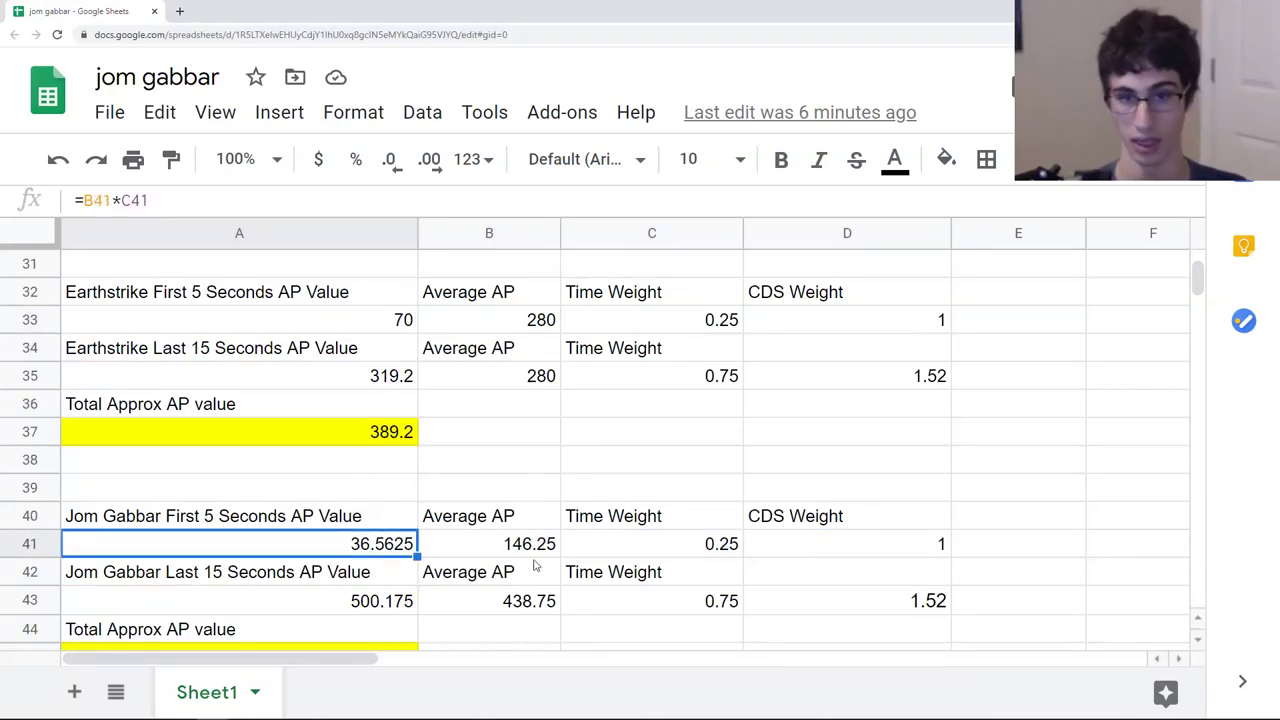
# - Trace Jom Gabbar's last-15-seconds AP value through its Average AP, Time Weight and CDS Weight into the Total Approx AP value
pyautogui.scroll(-1, 282, 551)
pyautogui.moveTo(282, 551); pyautogui.dragTo(258, 528)
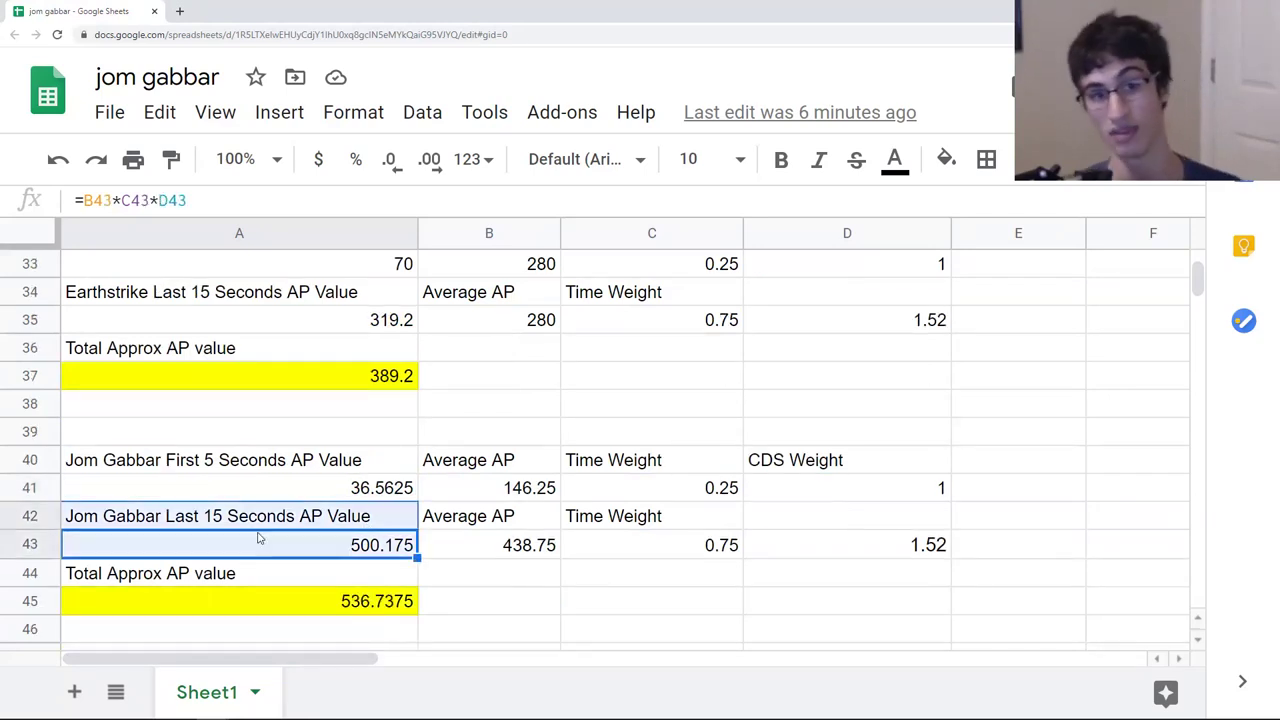
pyautogui.click(241, 549)
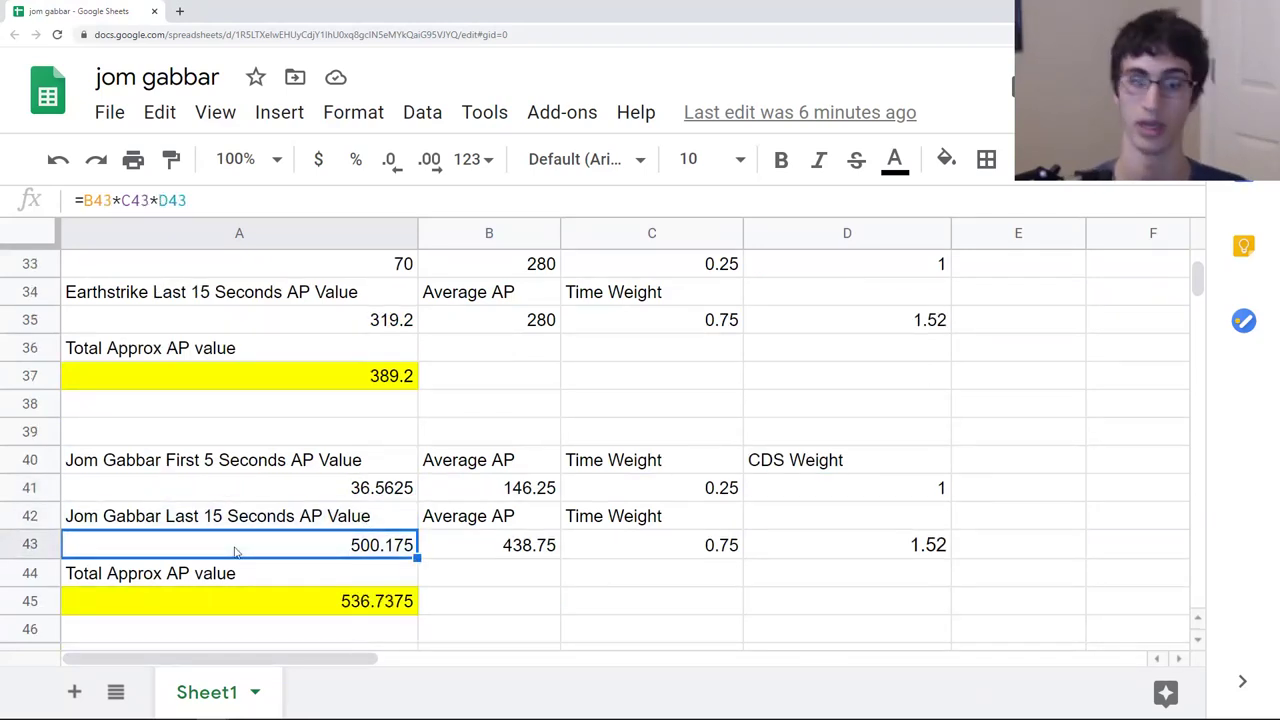
pyautogui.click(518, 553)
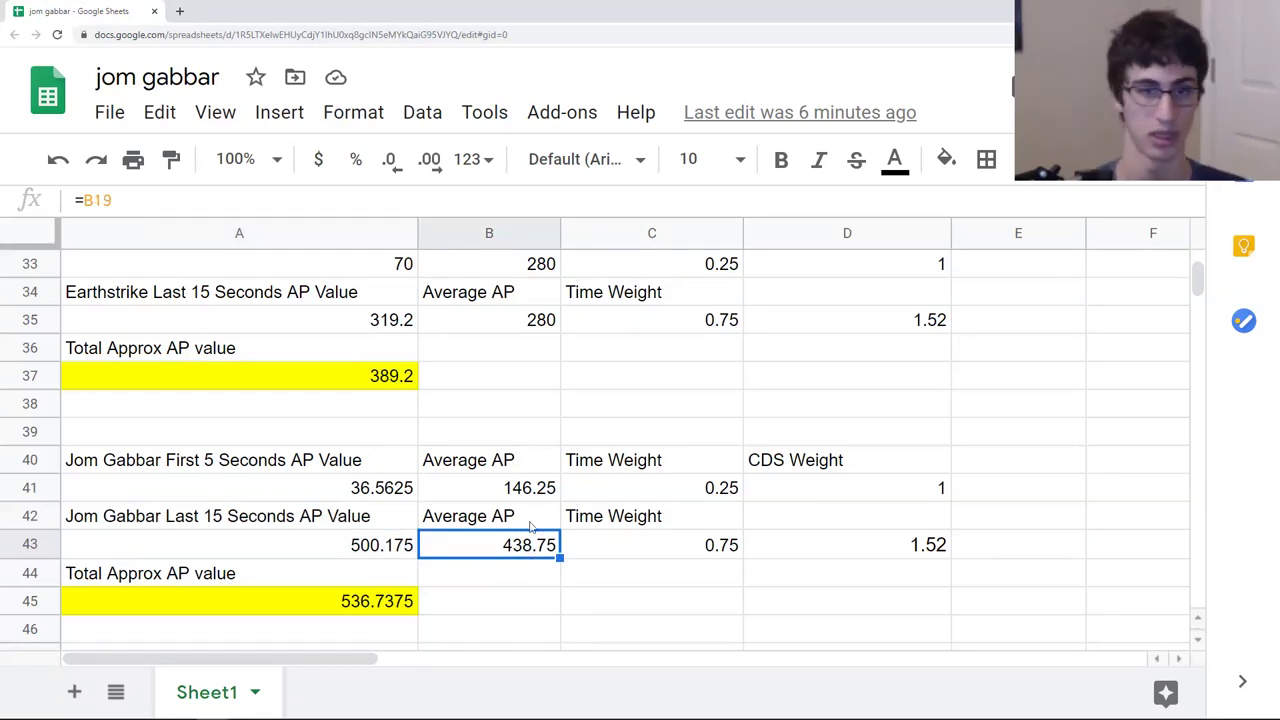
pyautogui.click(690, 537)
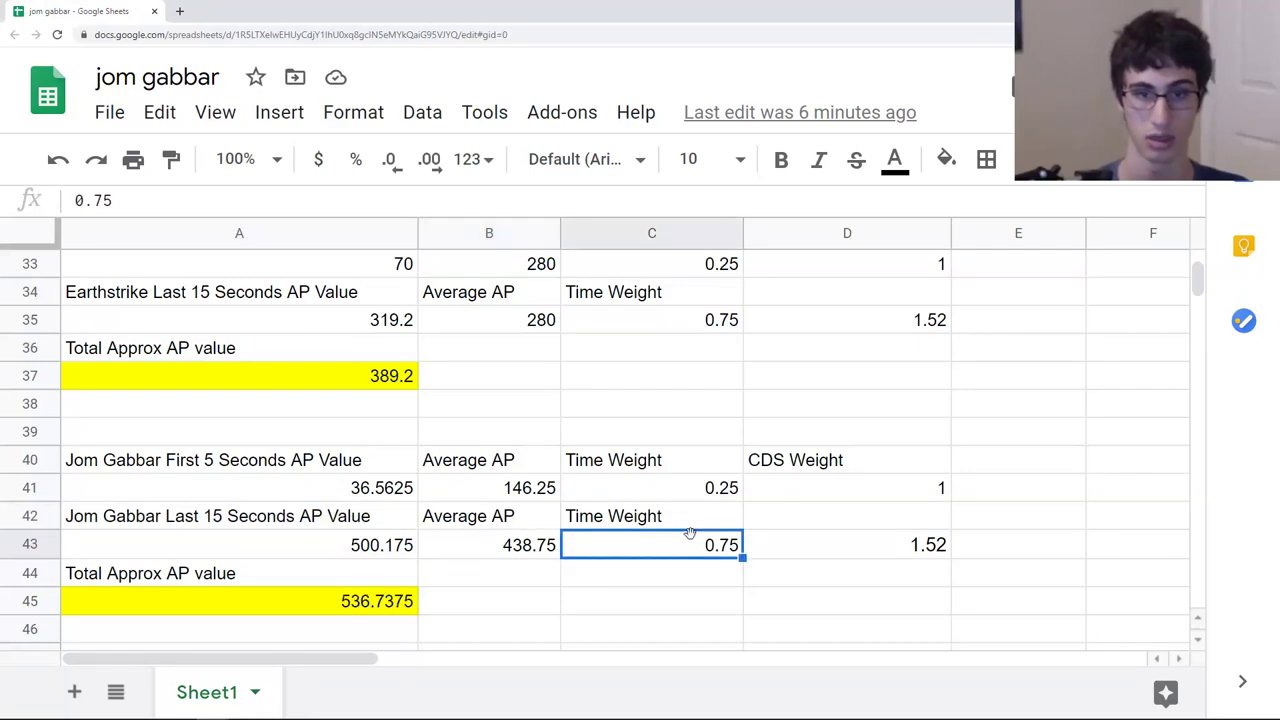
pyautogui.click(870, 563)
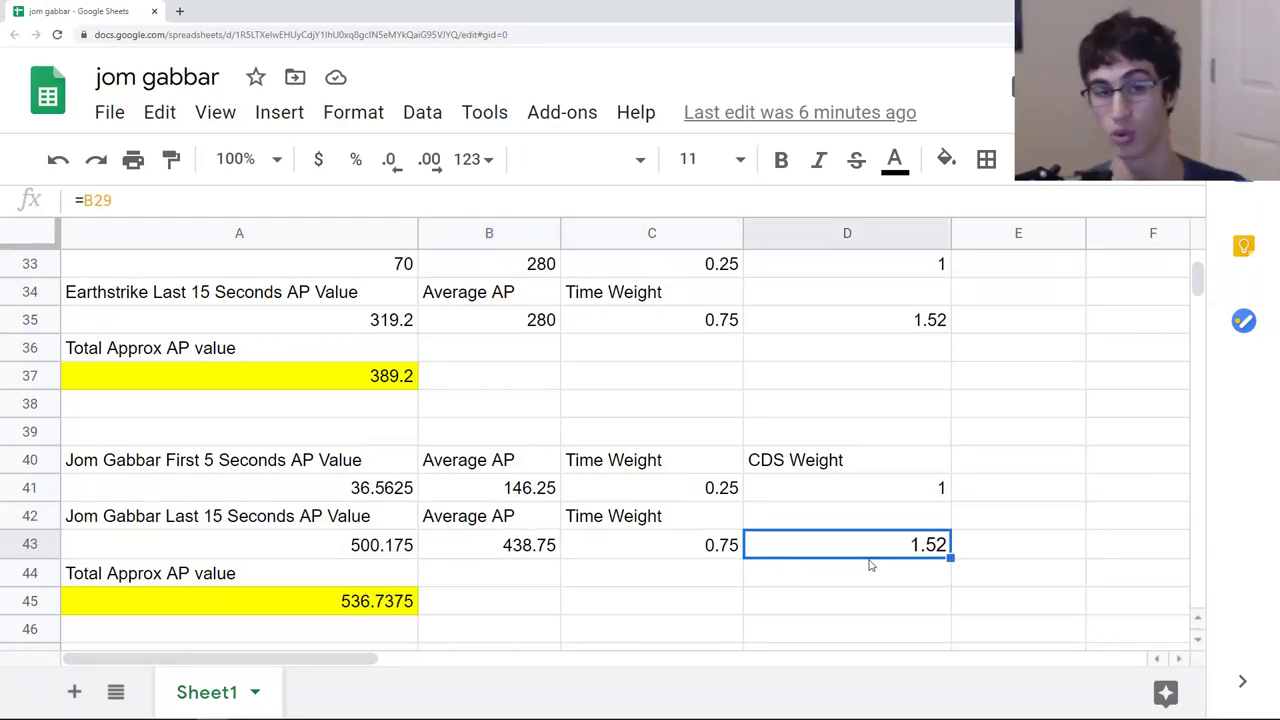
pyautogui.click(338, 550)
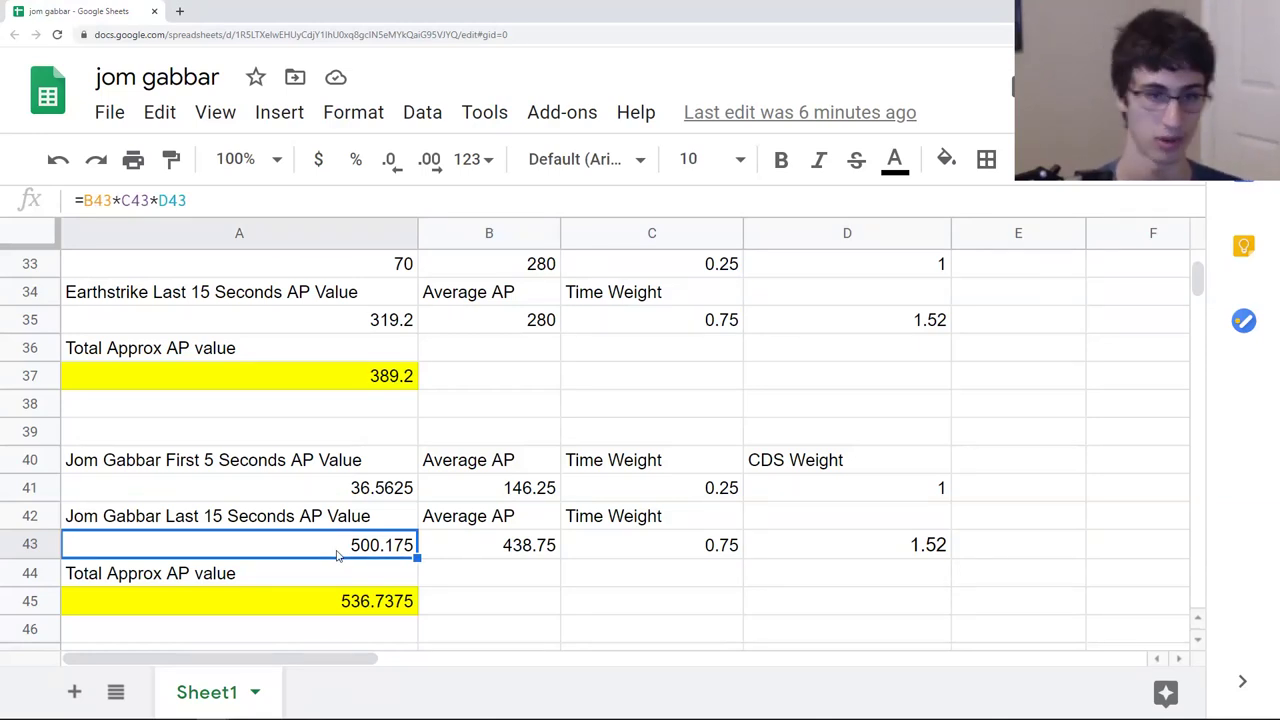
pyautogui.scroll(-1, 338, 556)
pyautogui.click(366, 541)
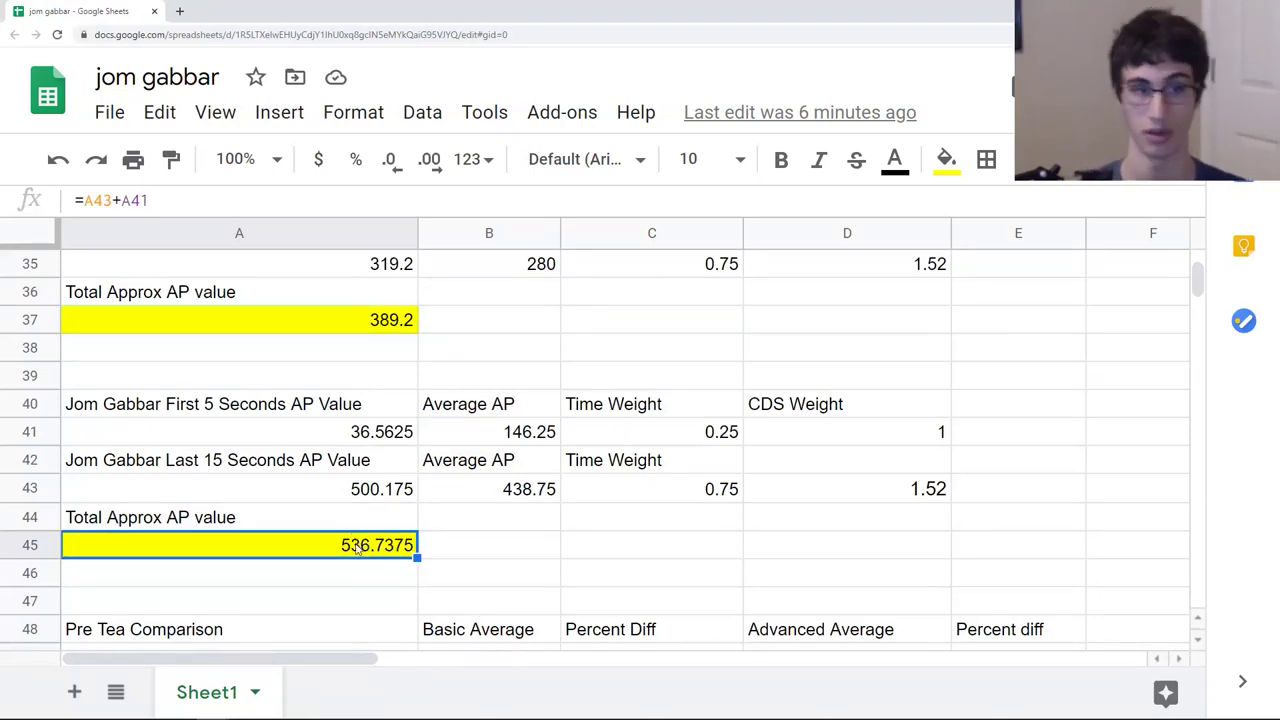
pyautogui.scroll(-1, 406, 326)
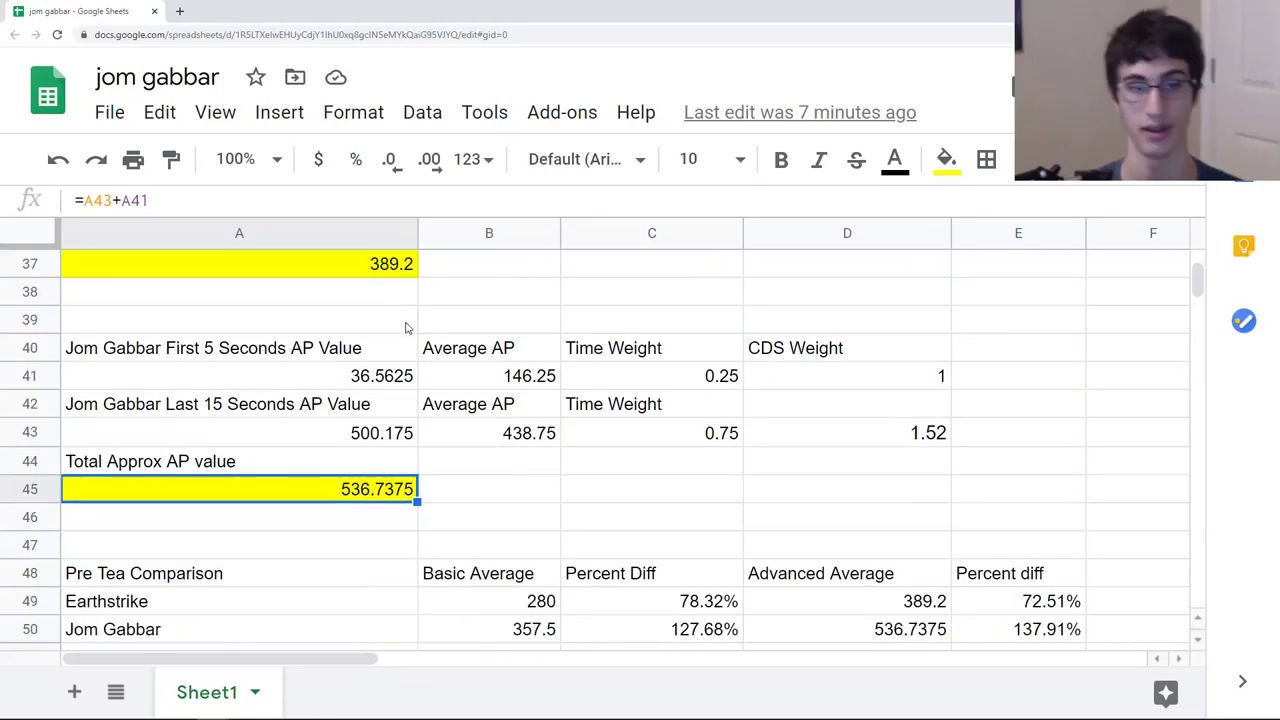
pyautogui.scroll(-3, 406, 326)
pyautogui.click(712, 490)
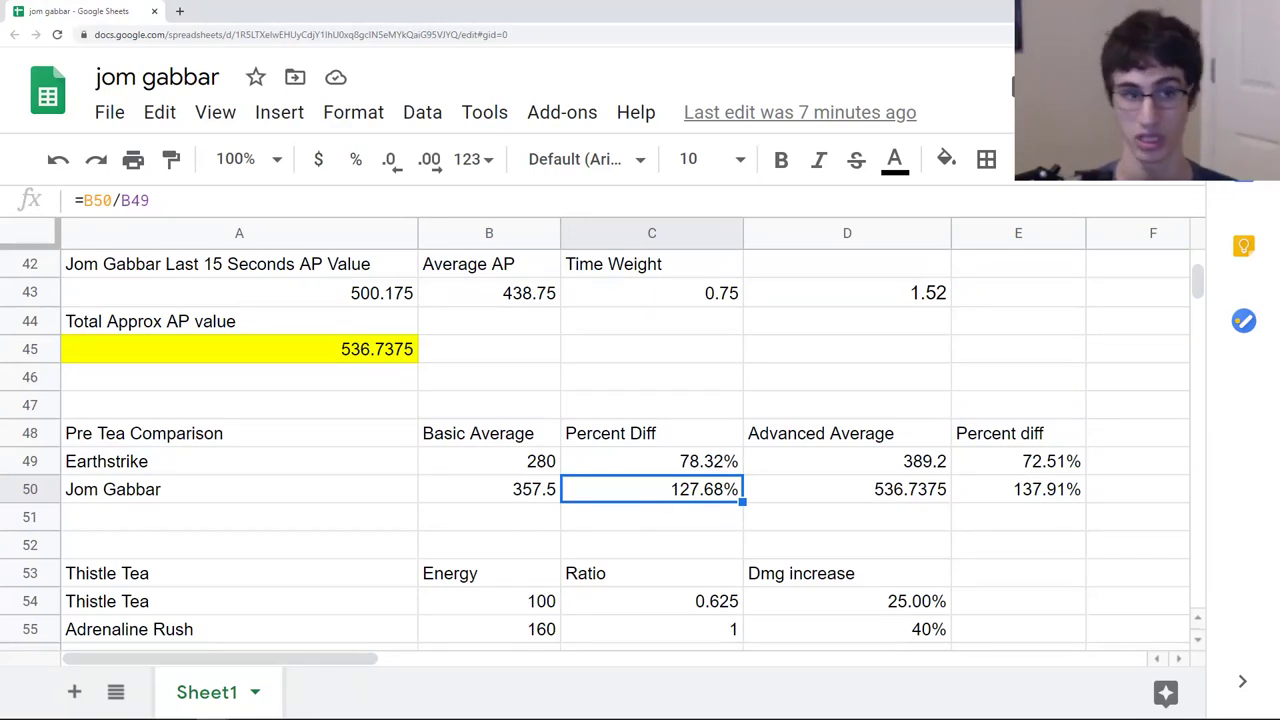
pyautogui.click(1013, 488)
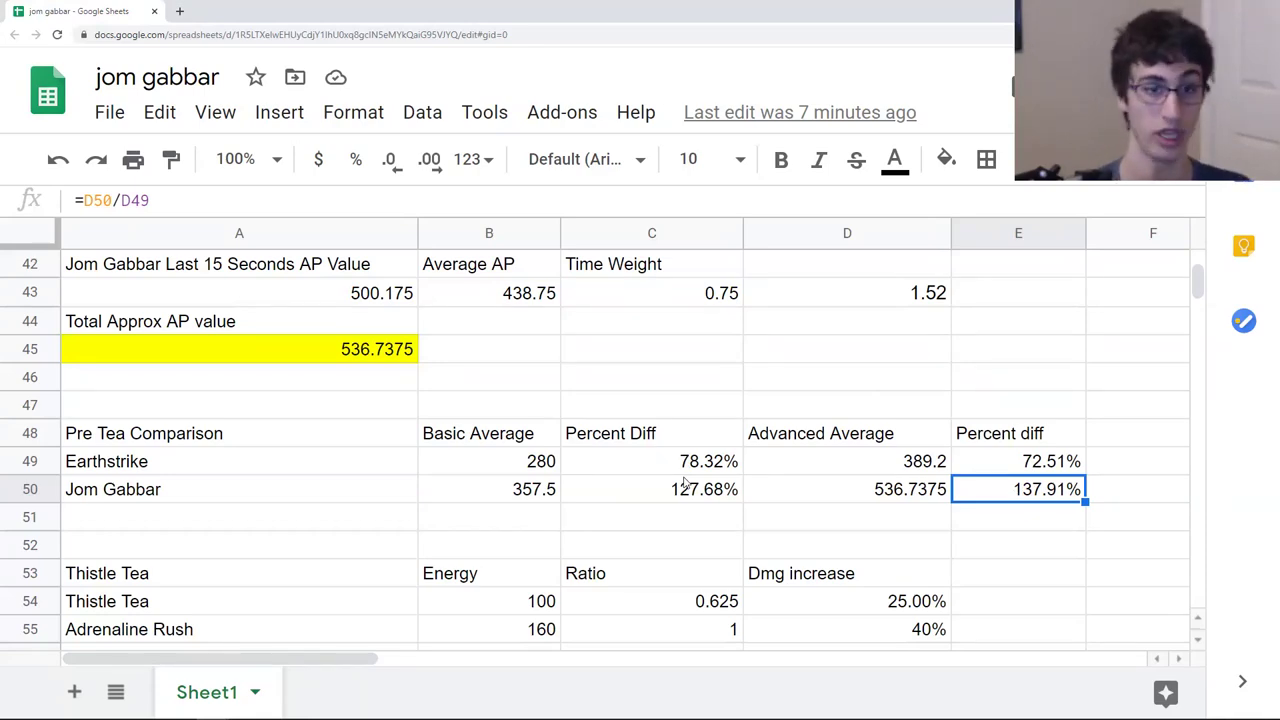
pyautogui.scroll(2, 684, 483)
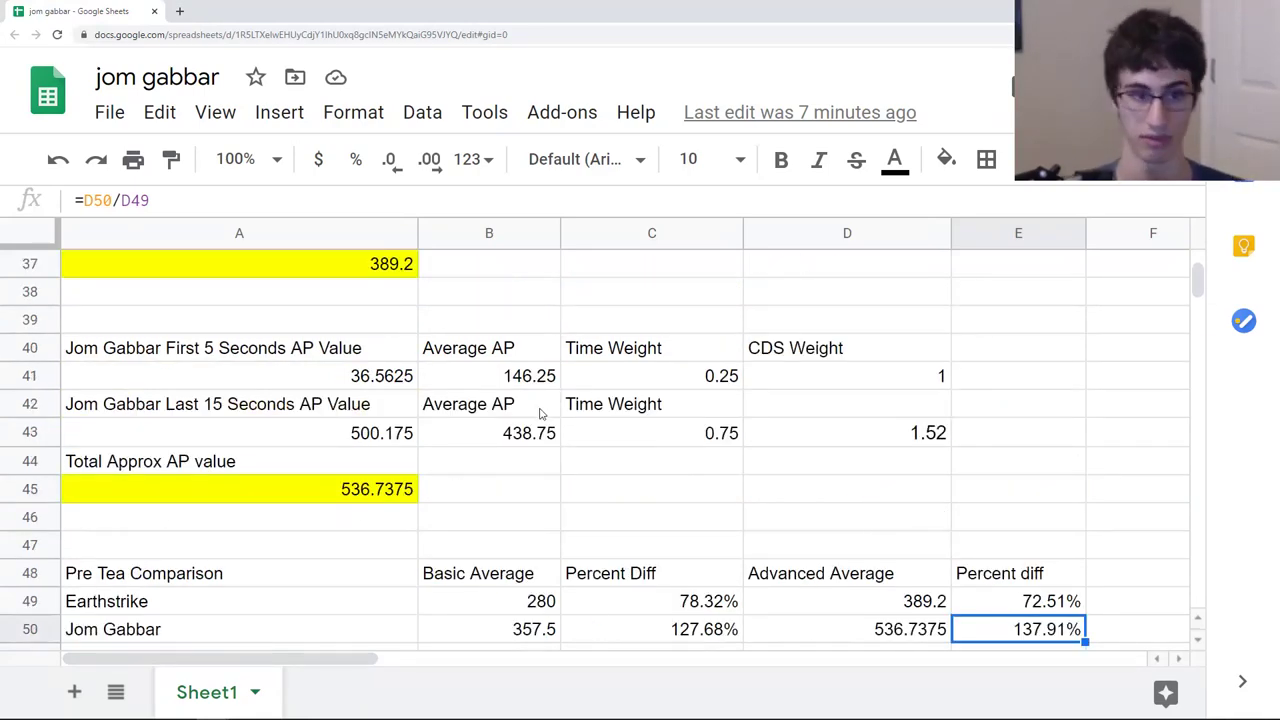
pyautogui.scroll(-3, 540, 413)
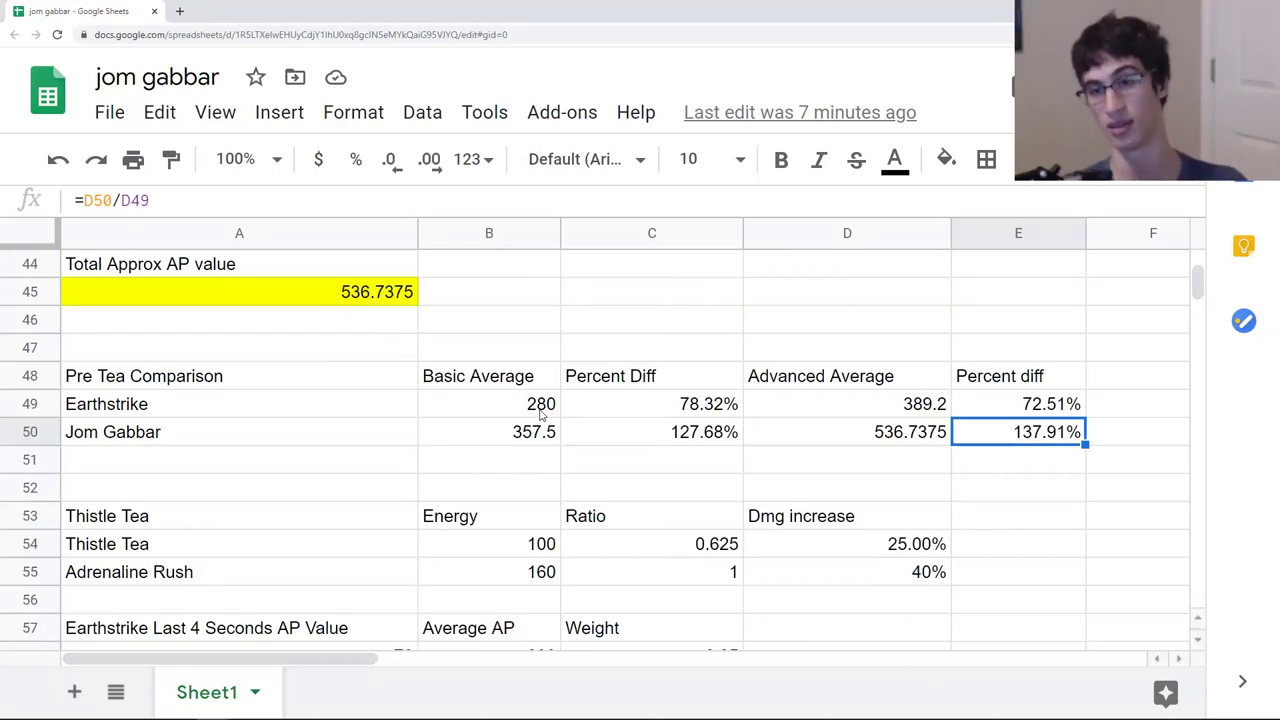
# - Examine Thistle Tea's damage increase and ratio formulas and the energy values of Thistle Tea and Adrenaline Rush
pyautogui.scroll(-2, 540, 413)
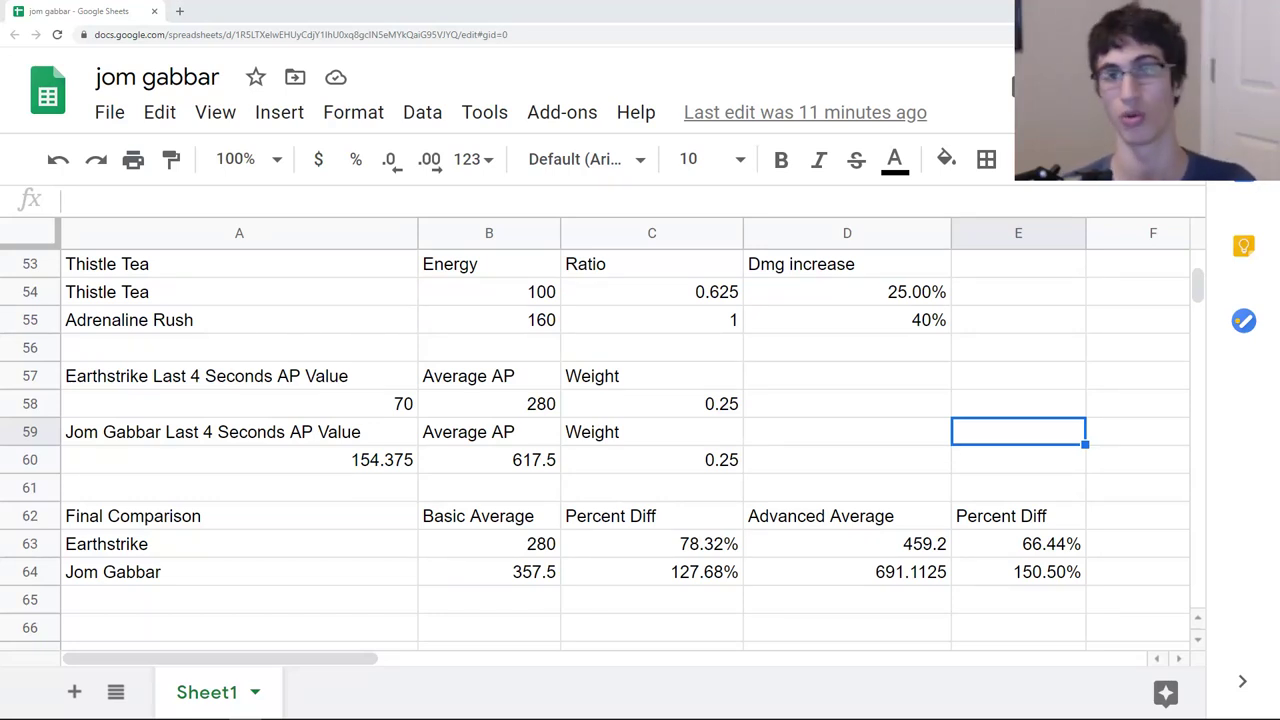
pyautogui.click(861, 303)
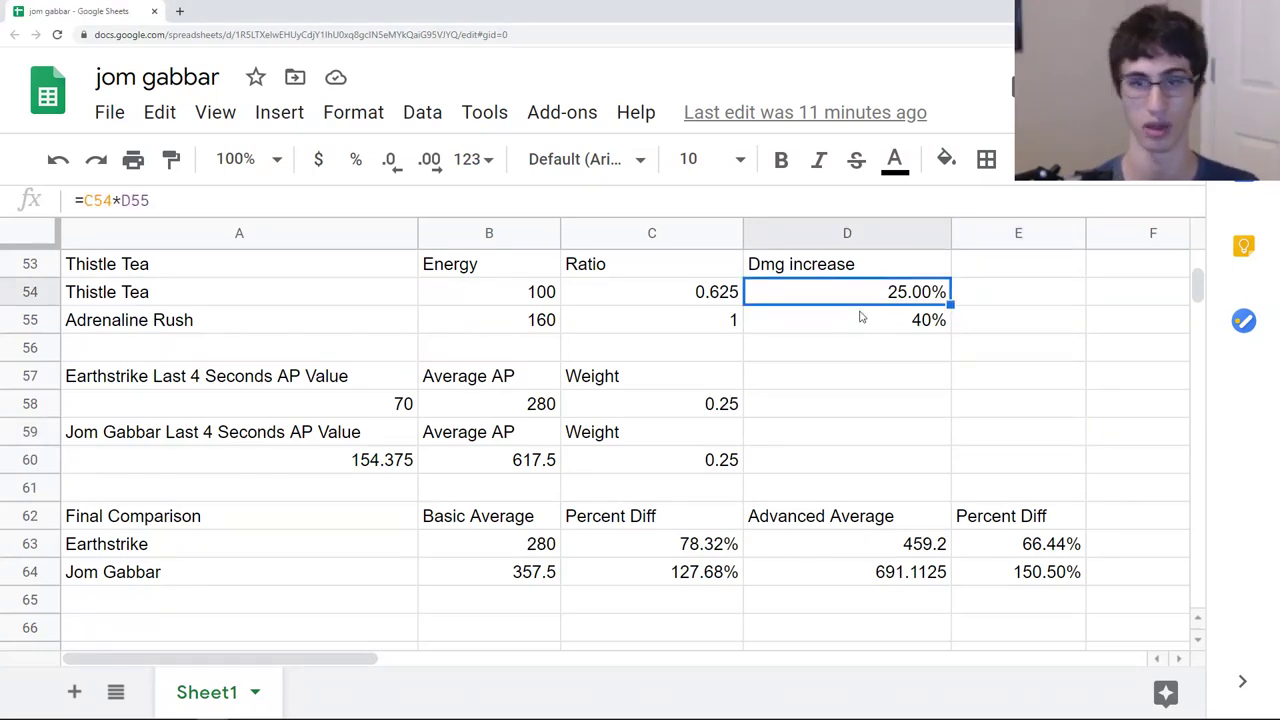
pyautogui.click(694, 296)
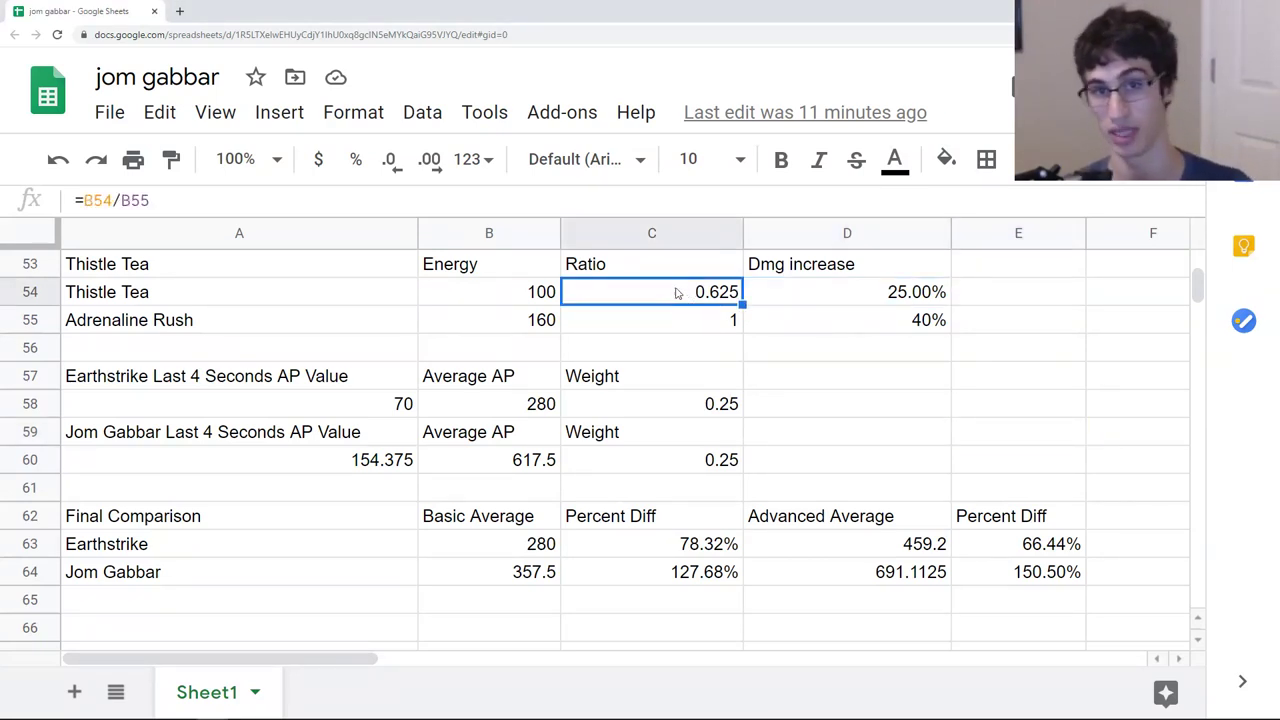
pyautogui.click(454, 320)
pyautogui.click(466, 303)
pyautogui.click(483, 331)
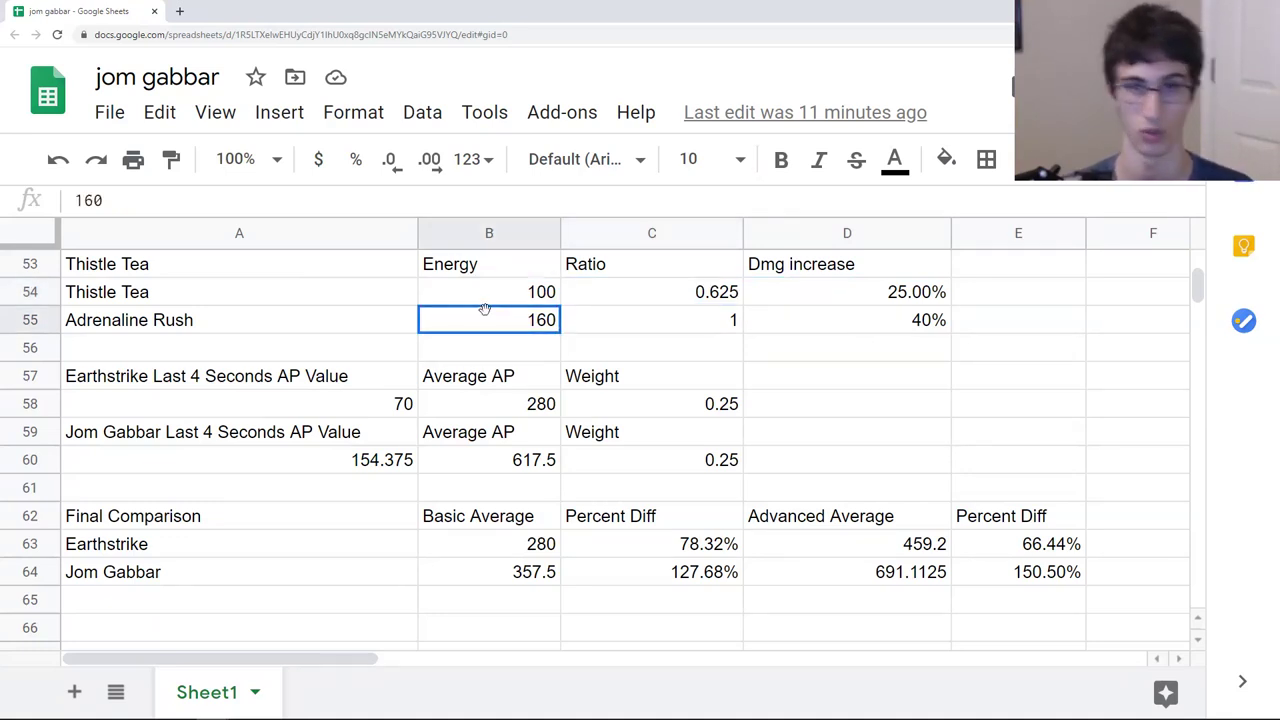
# - Inspect the Average AP and Weight references used for Earthstrike's last-4-seconds AP value
pyautogui.click(600, 410)
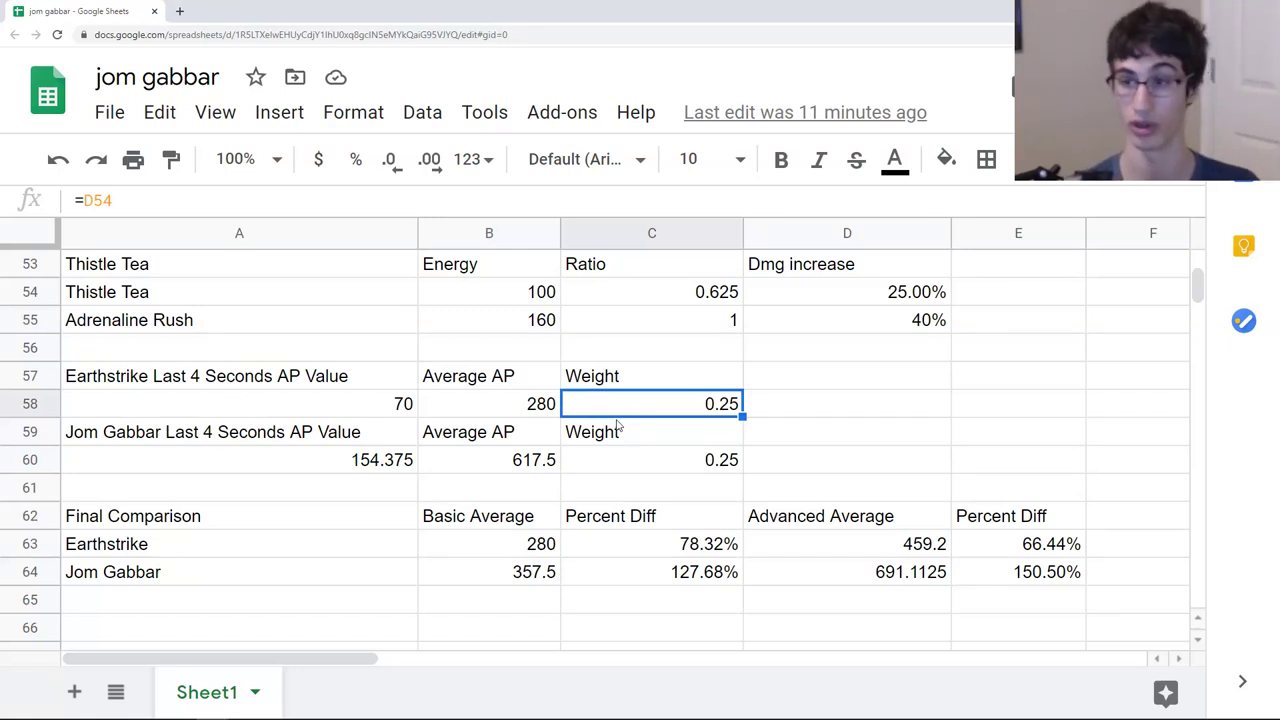
pyautogui.click(503, 410)
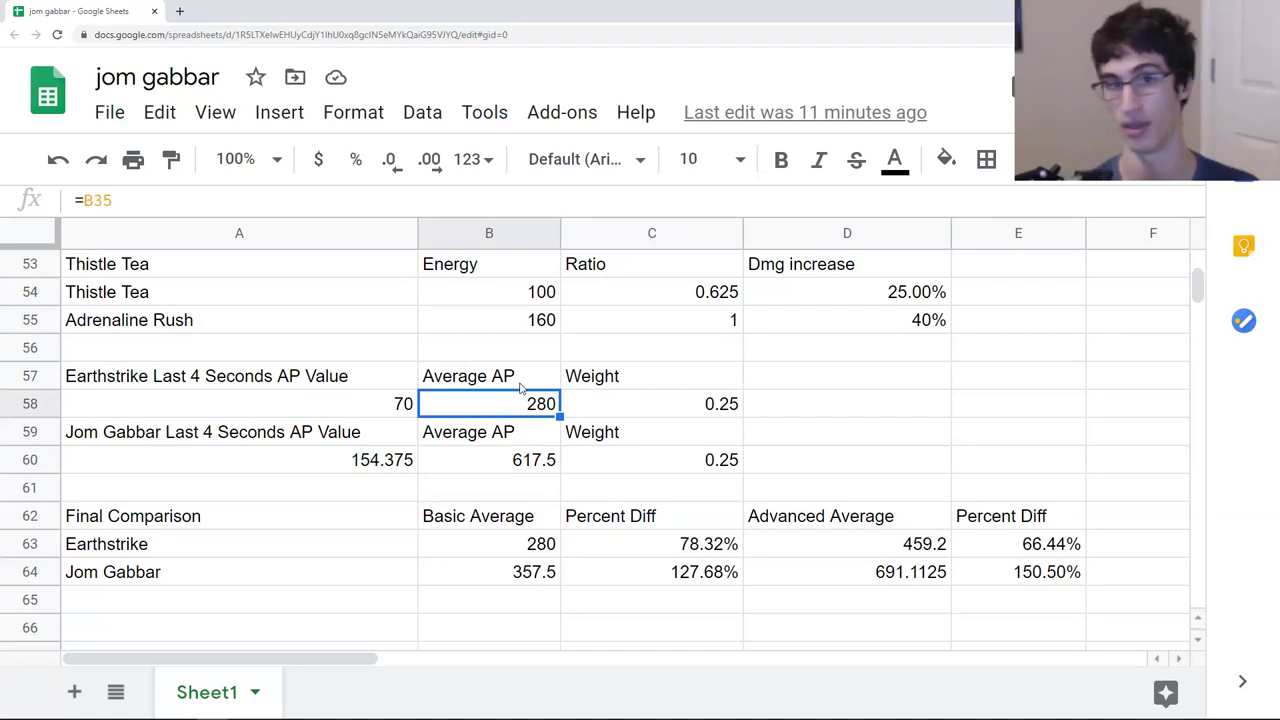
pyautogui.click(622, 410)
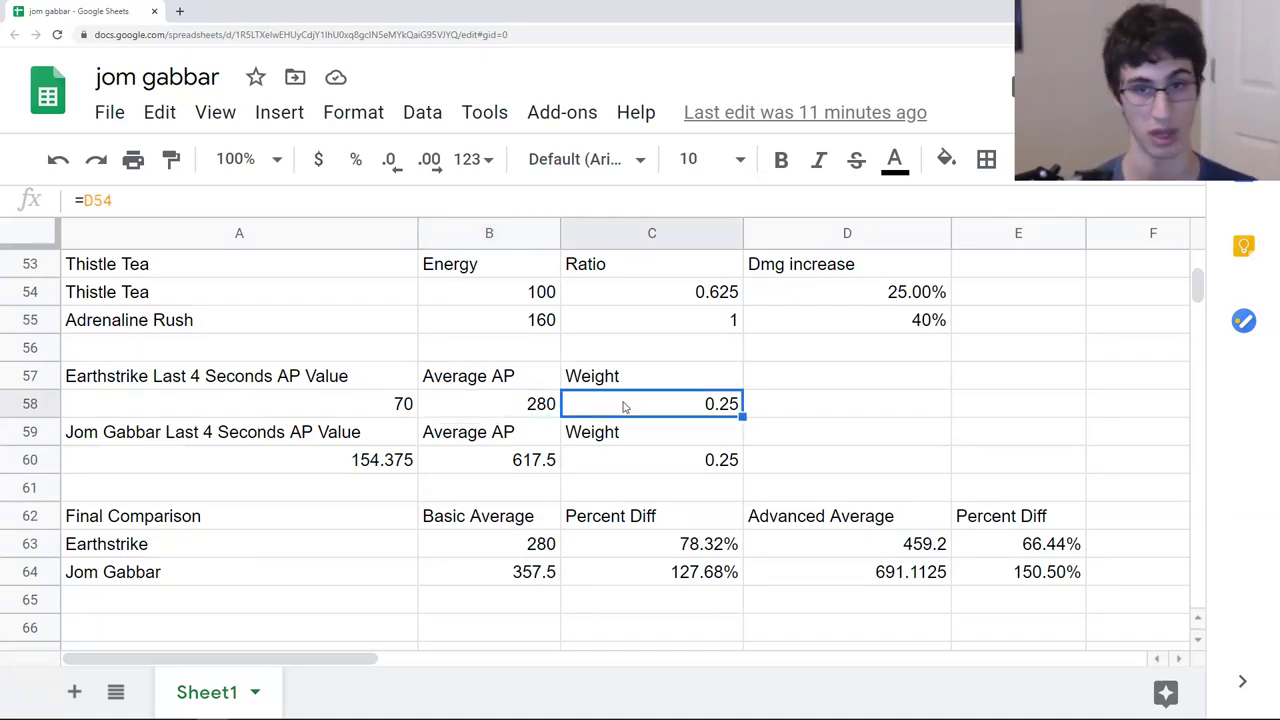
# - Examine the last-4-seconds AP value formulas for Earthstrike and Jom Gabbar, including Jom Gabbar's Average AP and Weight references
pyautogui.click(405, 408)
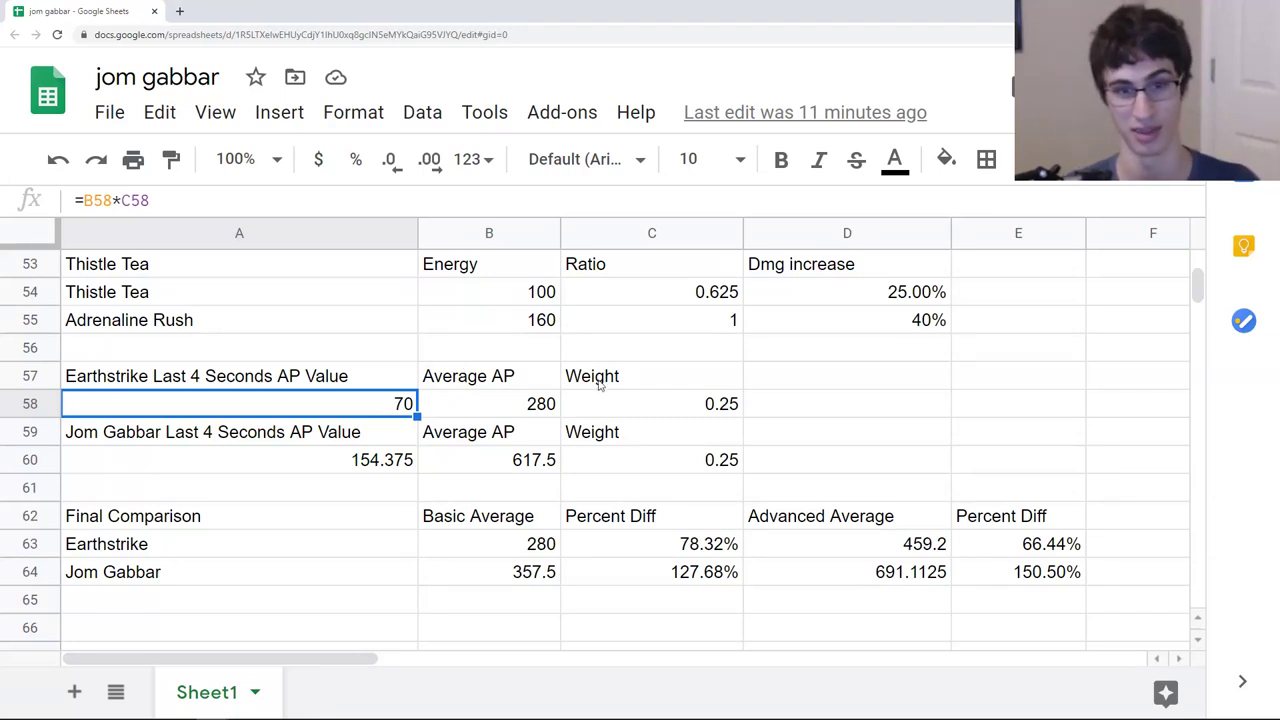
pyautogui.click(524, 461)
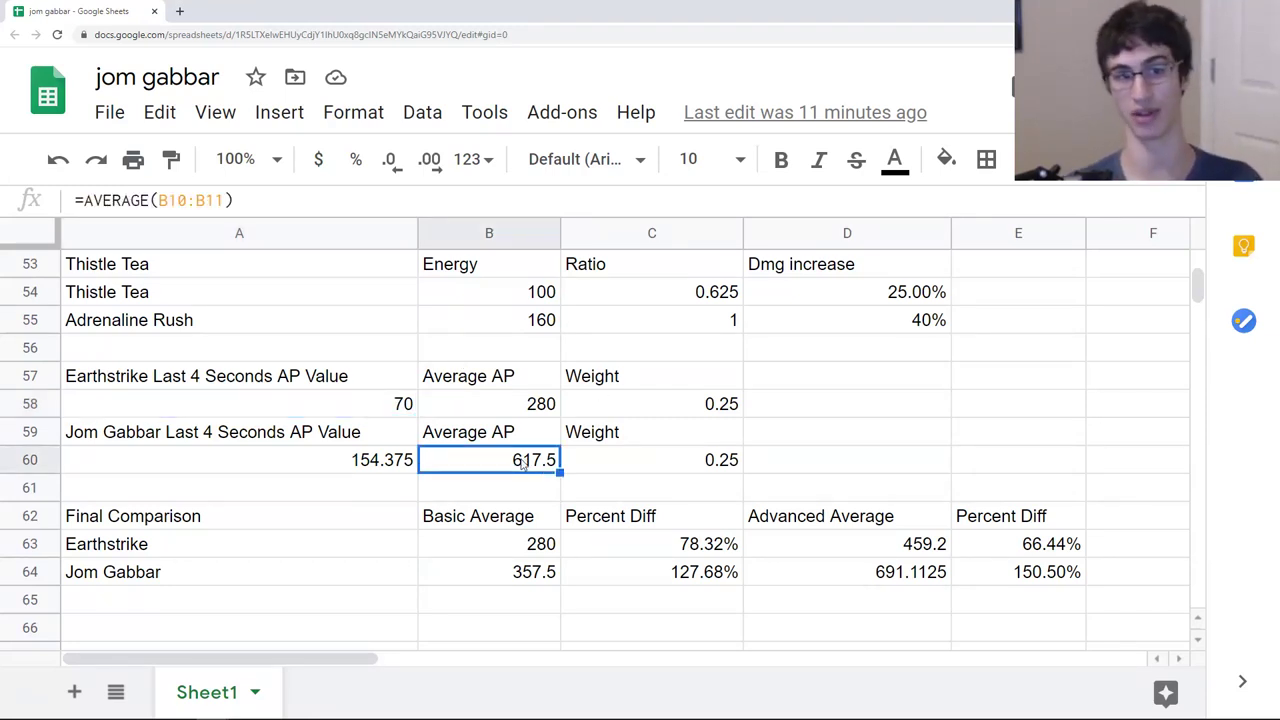
pyautogui.click(343, 442)
pyautogui.moveTo(340, 452); pyautogui.dragTo(346, 457)
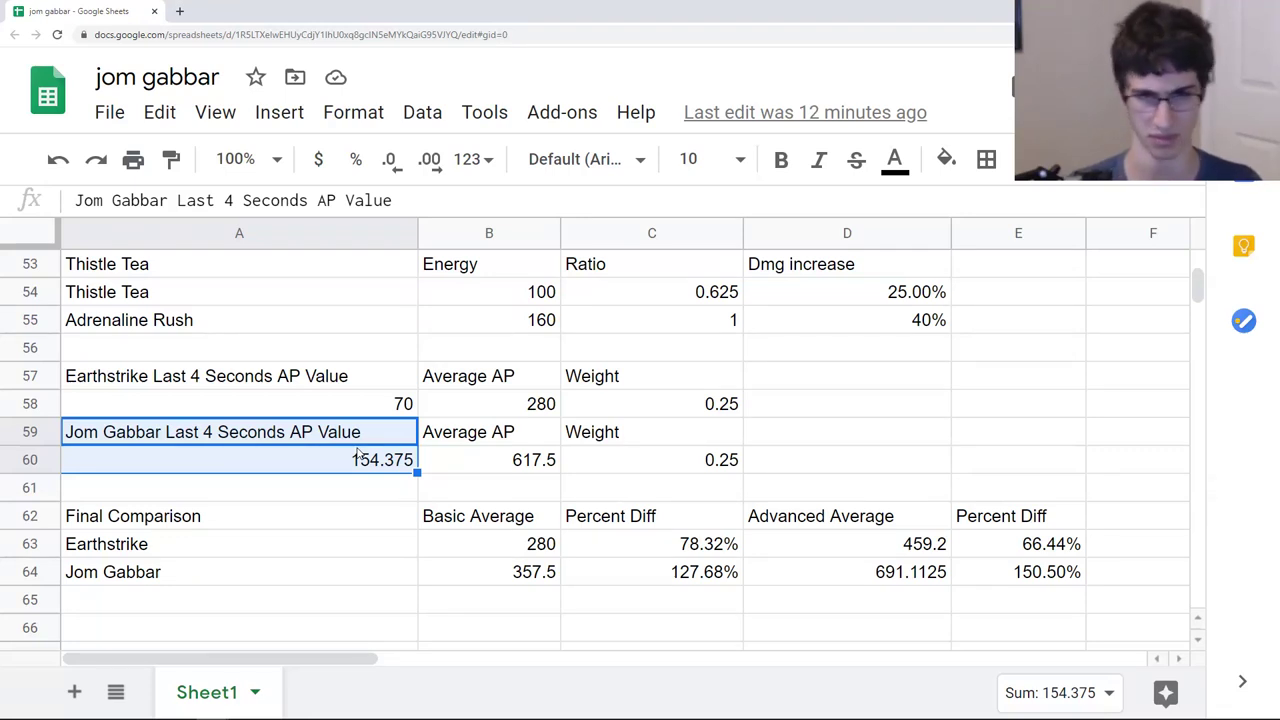
pyautogui.click(490, 470)
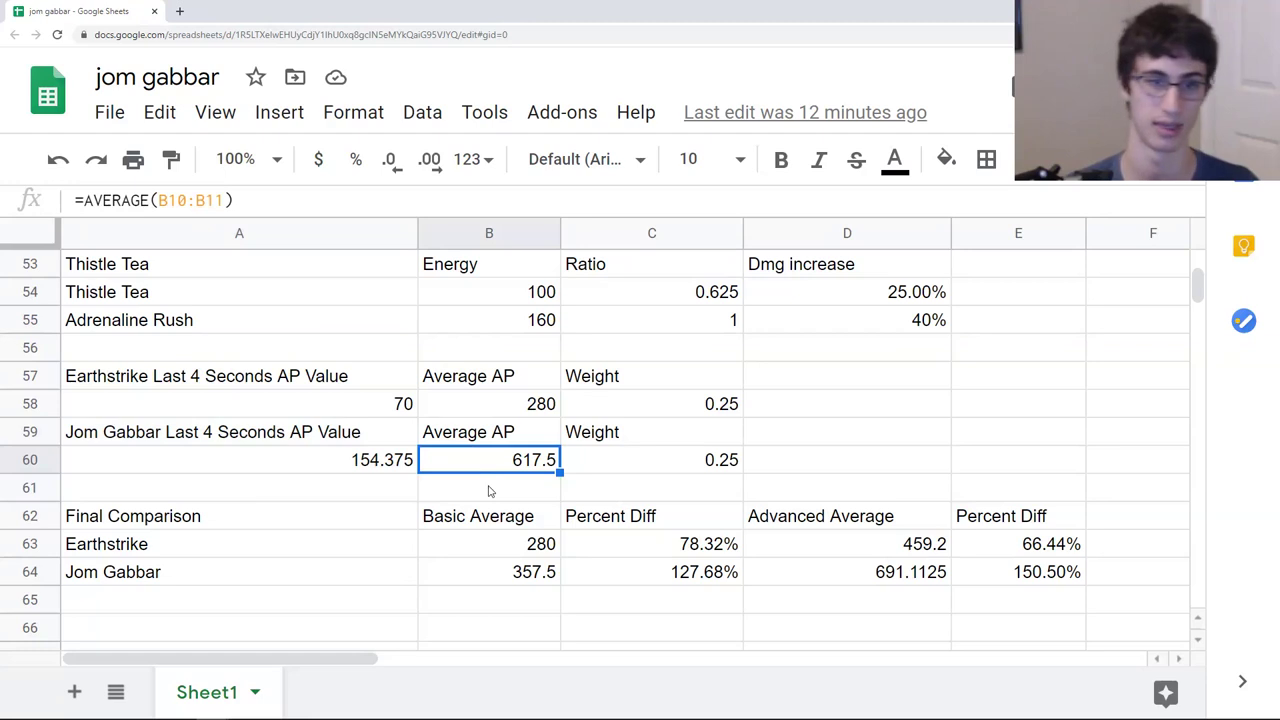
pyautogui.click(640, 474)
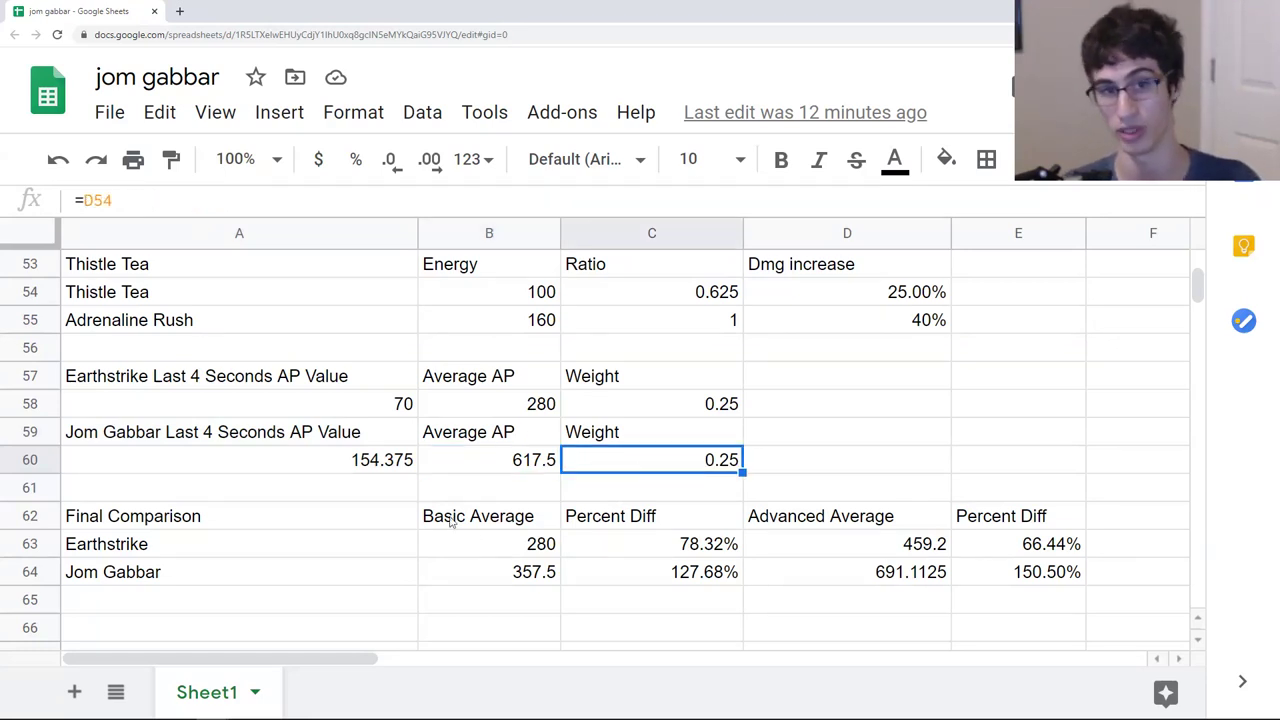
pyautogui.click(387, 468)
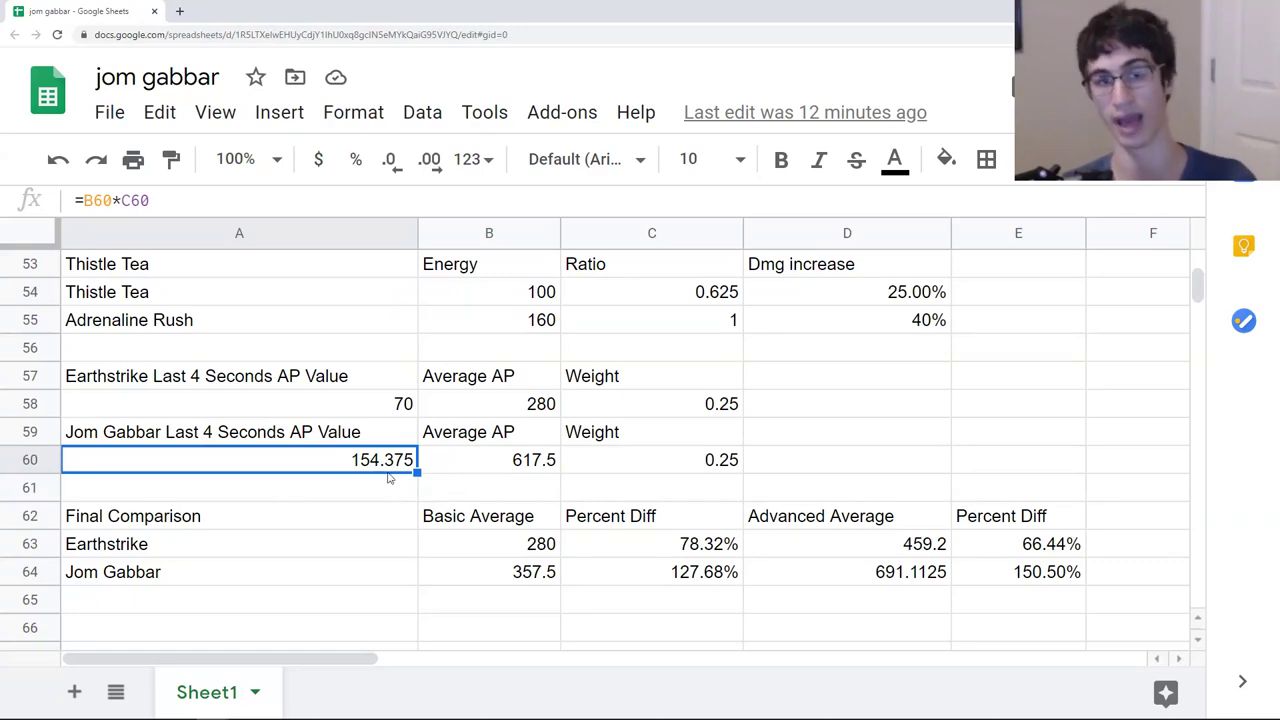
# - Check the Total Approx AP value formulas of Jom Gabbar and Earthstrike alongside their last-4-seconds AP values
pyautogui.scroll(5, 389, 478)
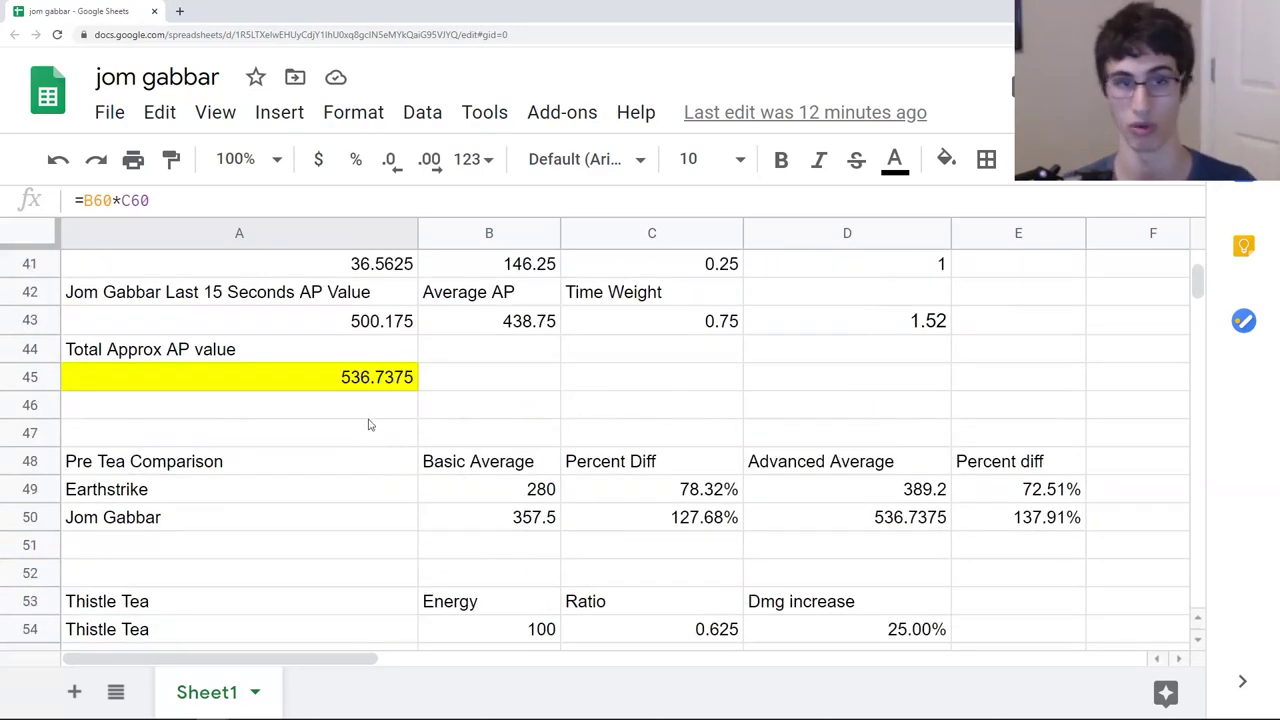
pyautogui.click(360, 383)
pyautogui.scroll(-4, 360, 383)
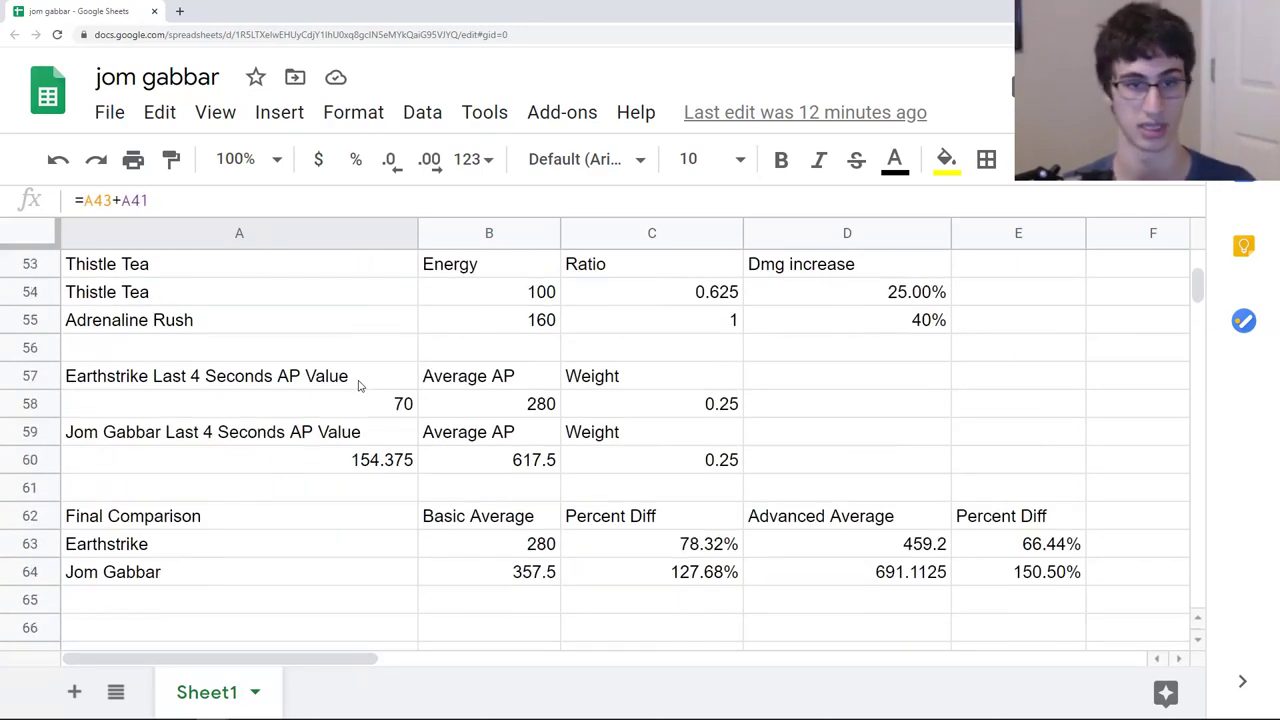
pyautogui.click(386, 405)
pyautogui.scroll(5, 386, 408)
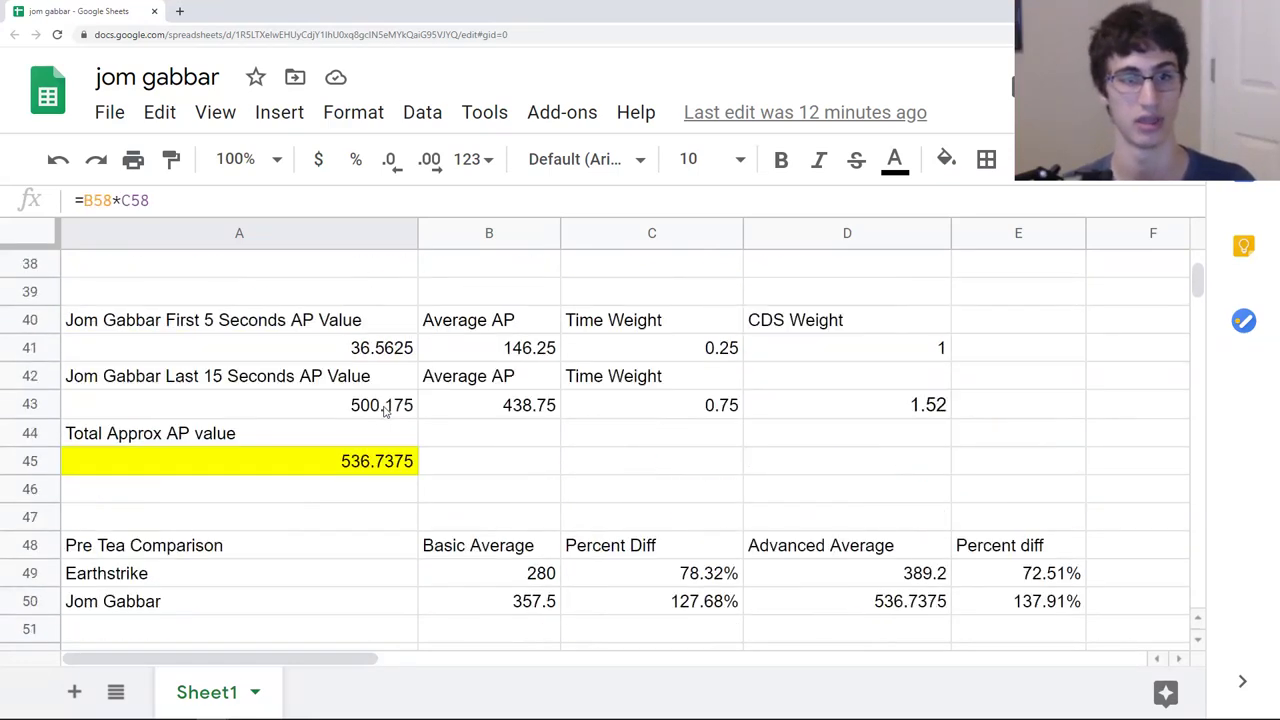
pyautogui.scroll(2, 386, 410)
pyautogui.click(400, 389)
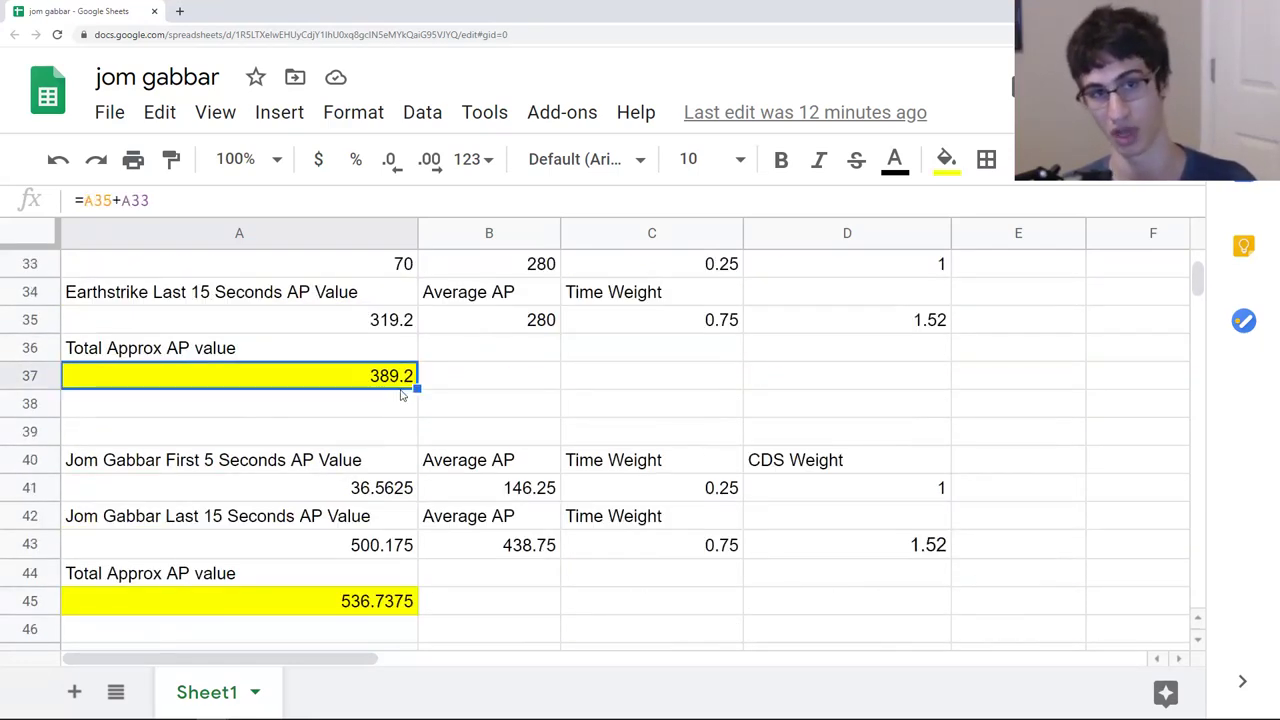
pyautogui.scroll(-7, 410, 400)
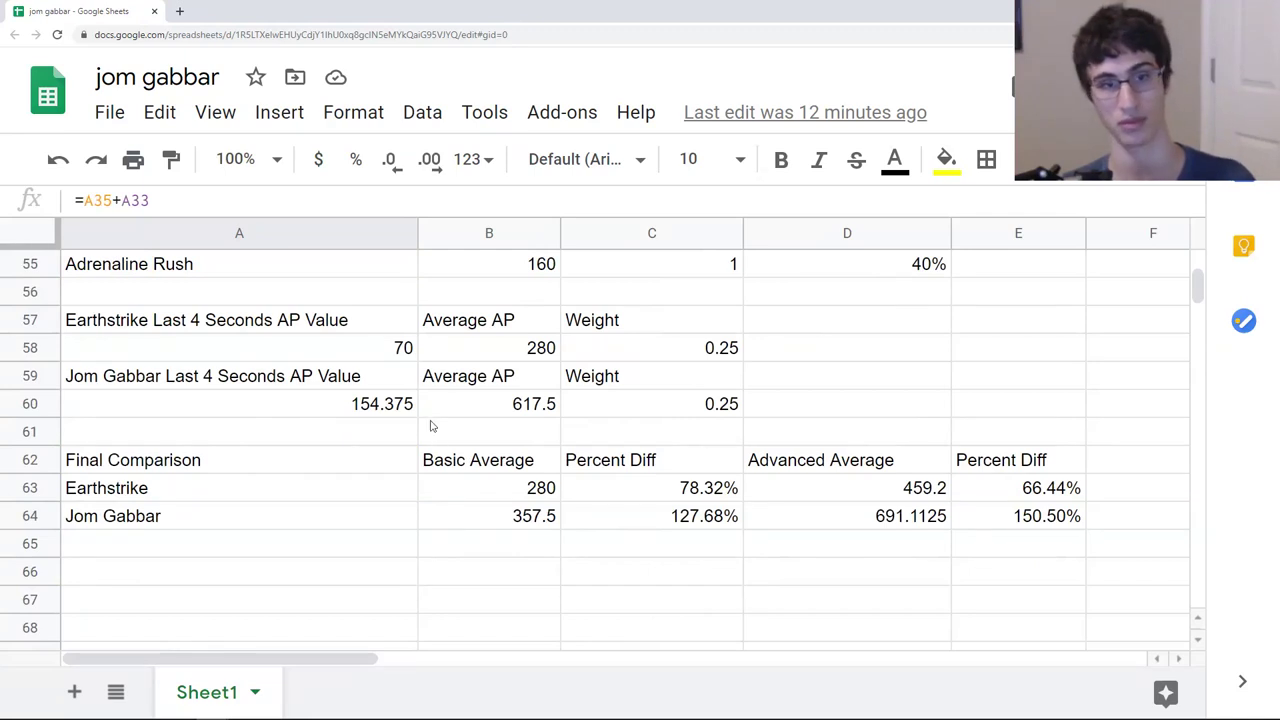
# - Inspect both trinkets' Advanced Average formulas in the Final Comparison table and review the Pre Tea Comparison and CDS Weight sections feeding them
pyautogui.click(916, 515)
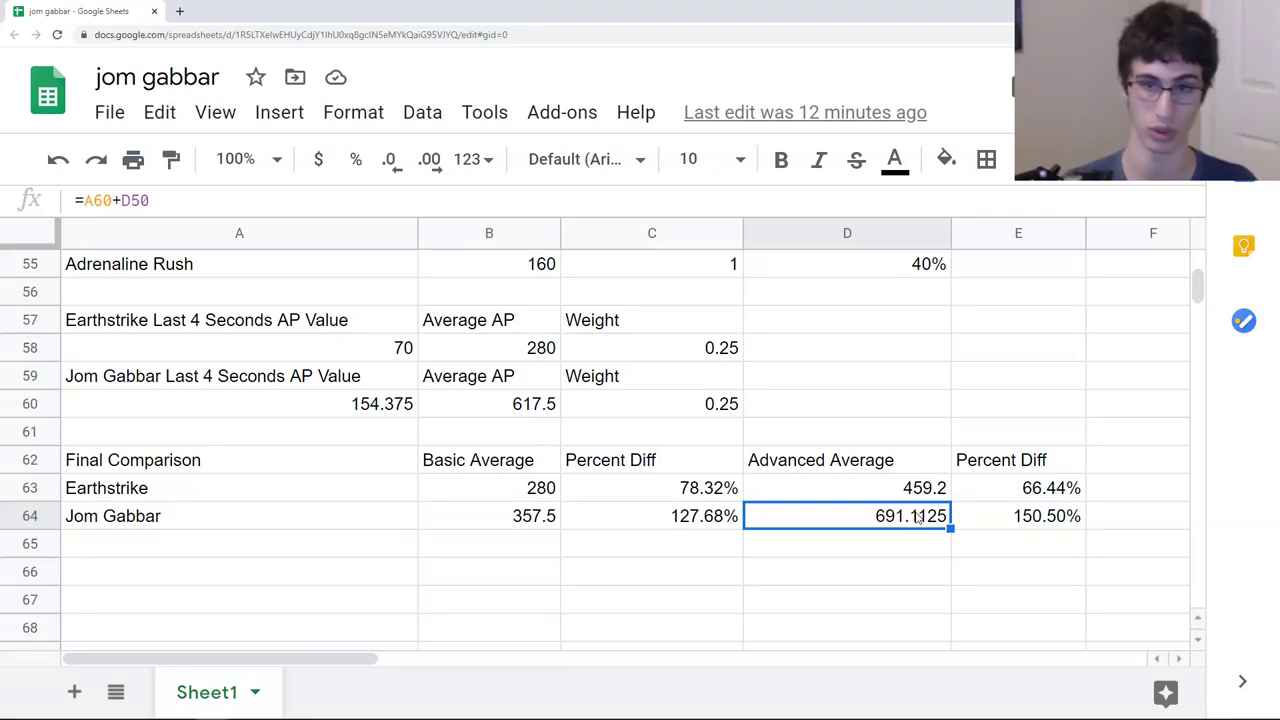
pyautogui.press('Up')
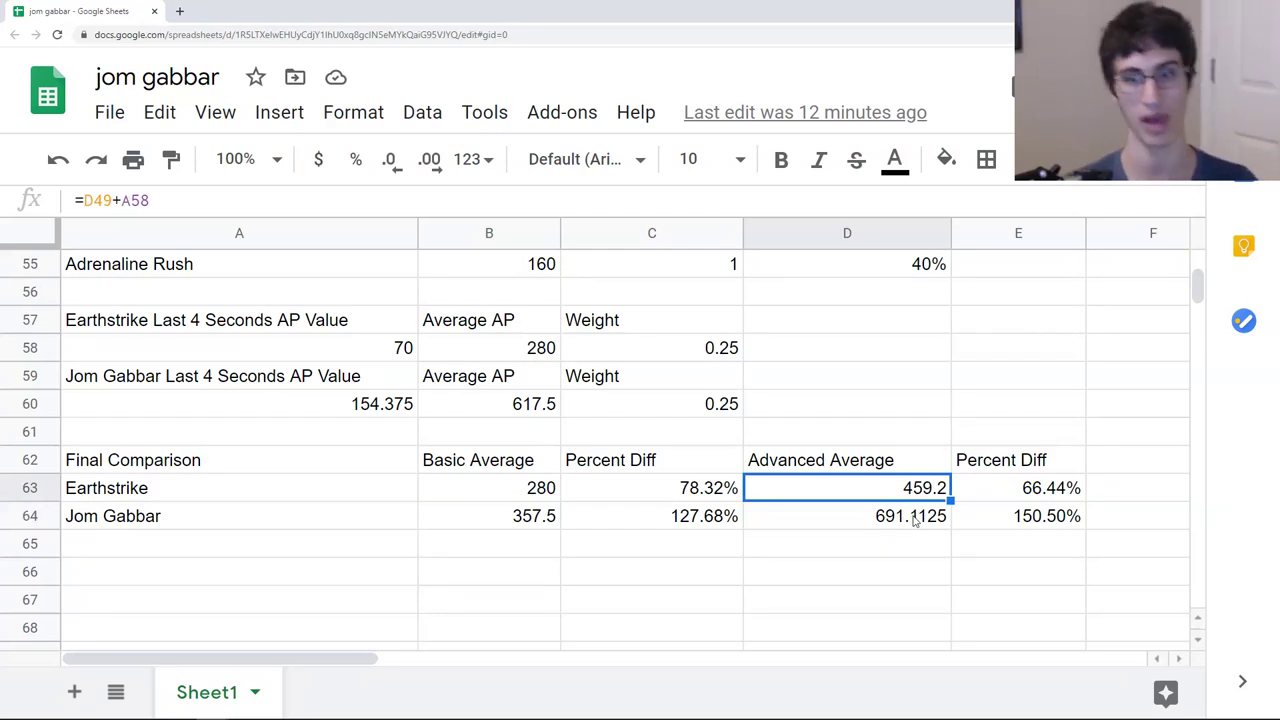
pyautogui.scroll(1, 913, 520)
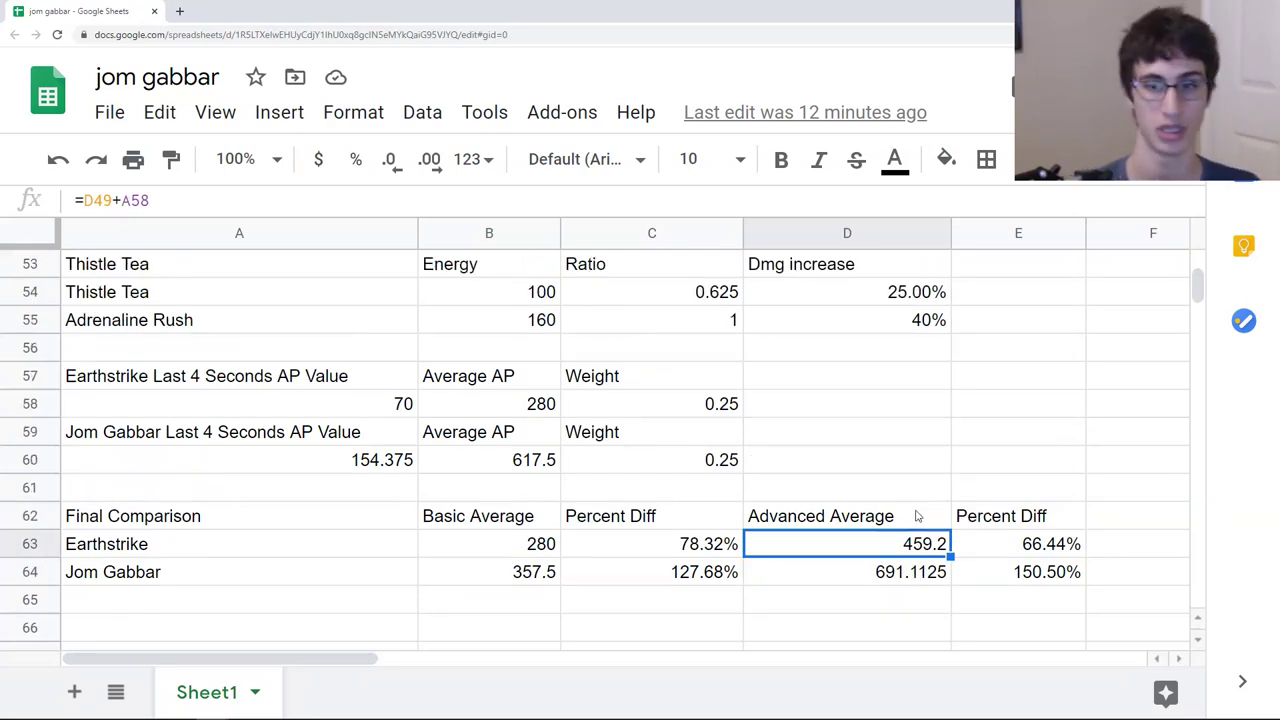
pyautogui.scroll(3, 916, 515)
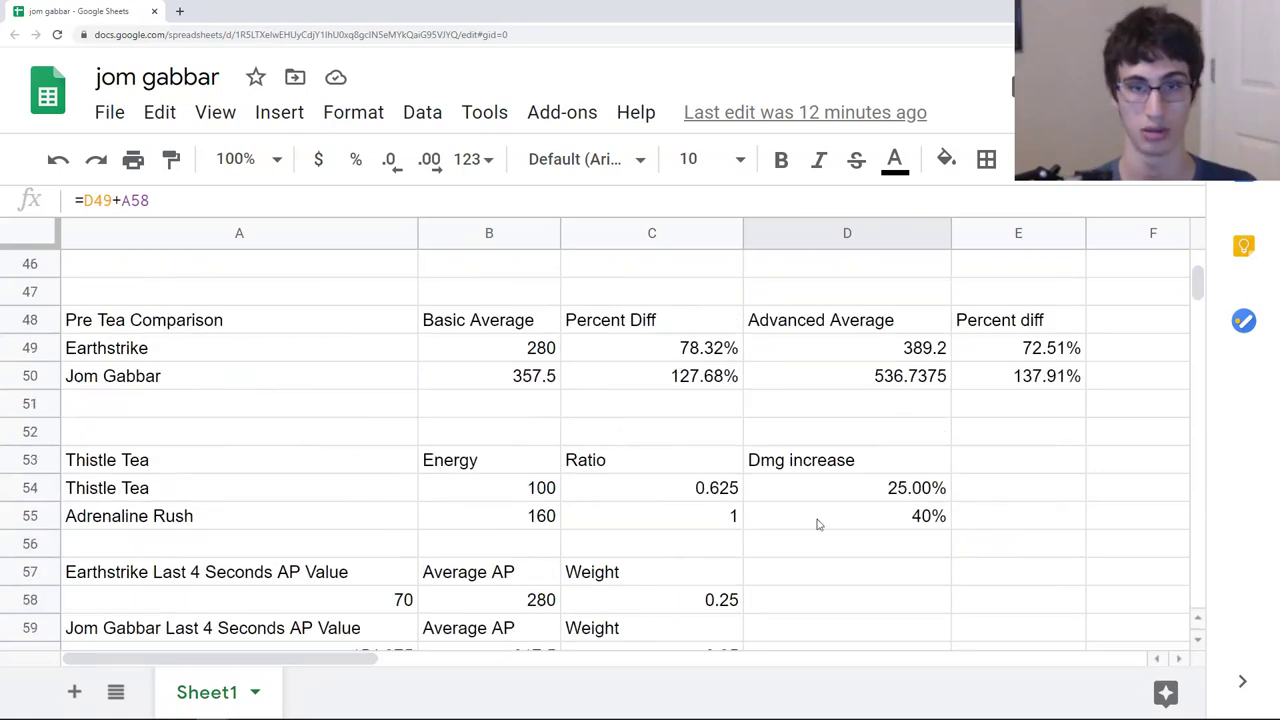
pyautogui.scroll(3, 997, 418)
pyautogui.scroll(1, 1000, 422)
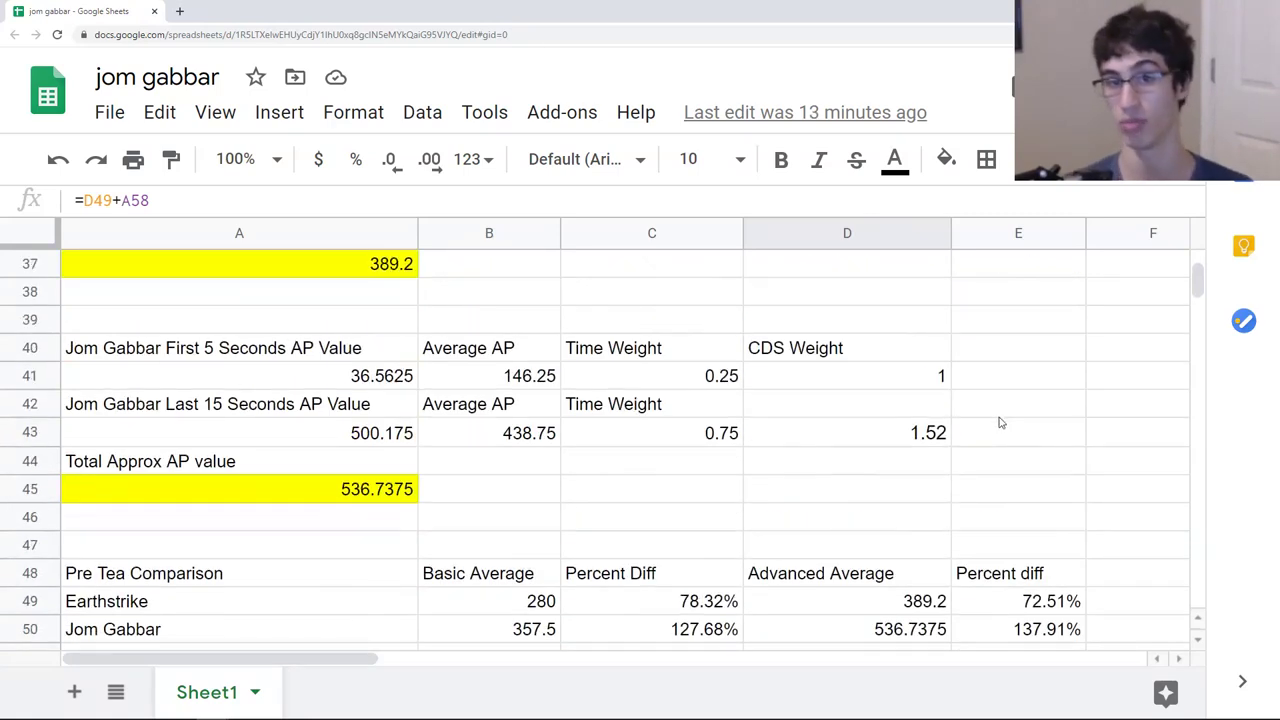
pyautogui.scroll(-4, 1000, 422)
pyautogui.scroll(-4, 981, 425)
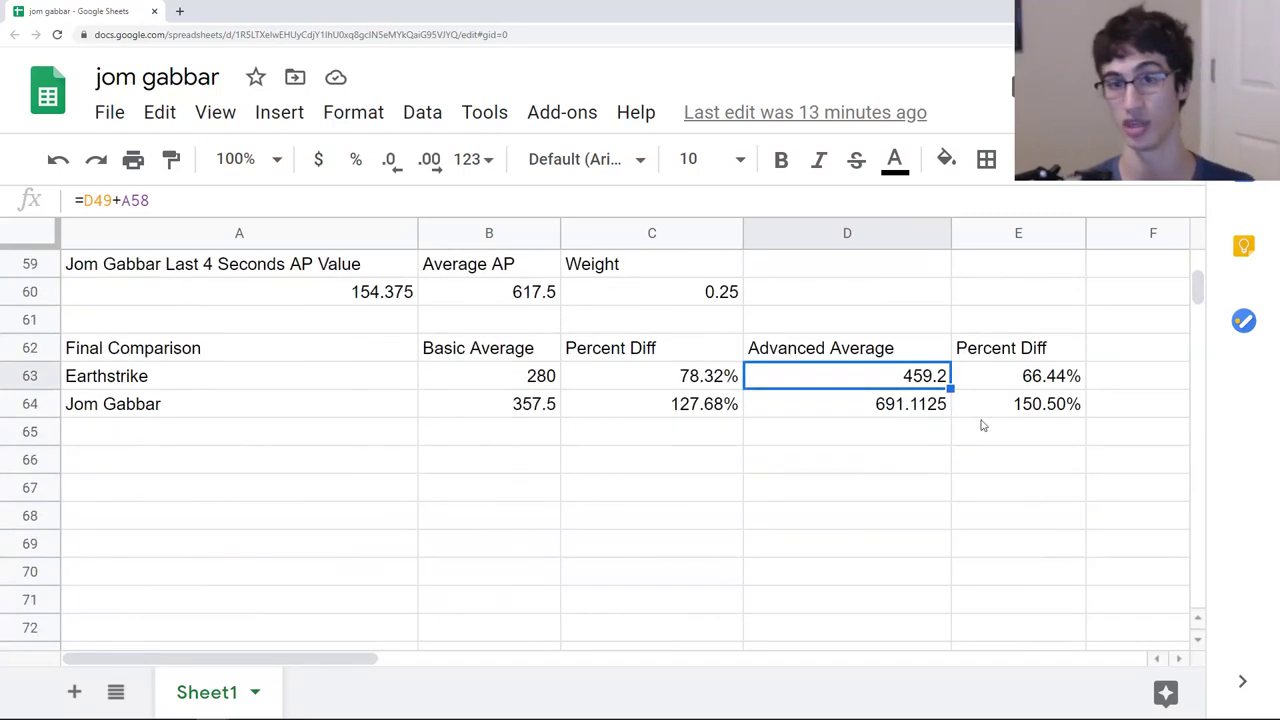
# - Examine the advanced Percent Diff formulas for Earthstrike and Jom Gabbar in the Final Comparison table
pyautogui.scroll(1, 985, 430)
pyautogui.click(996, 441)
pyautogui.click(999, 460)
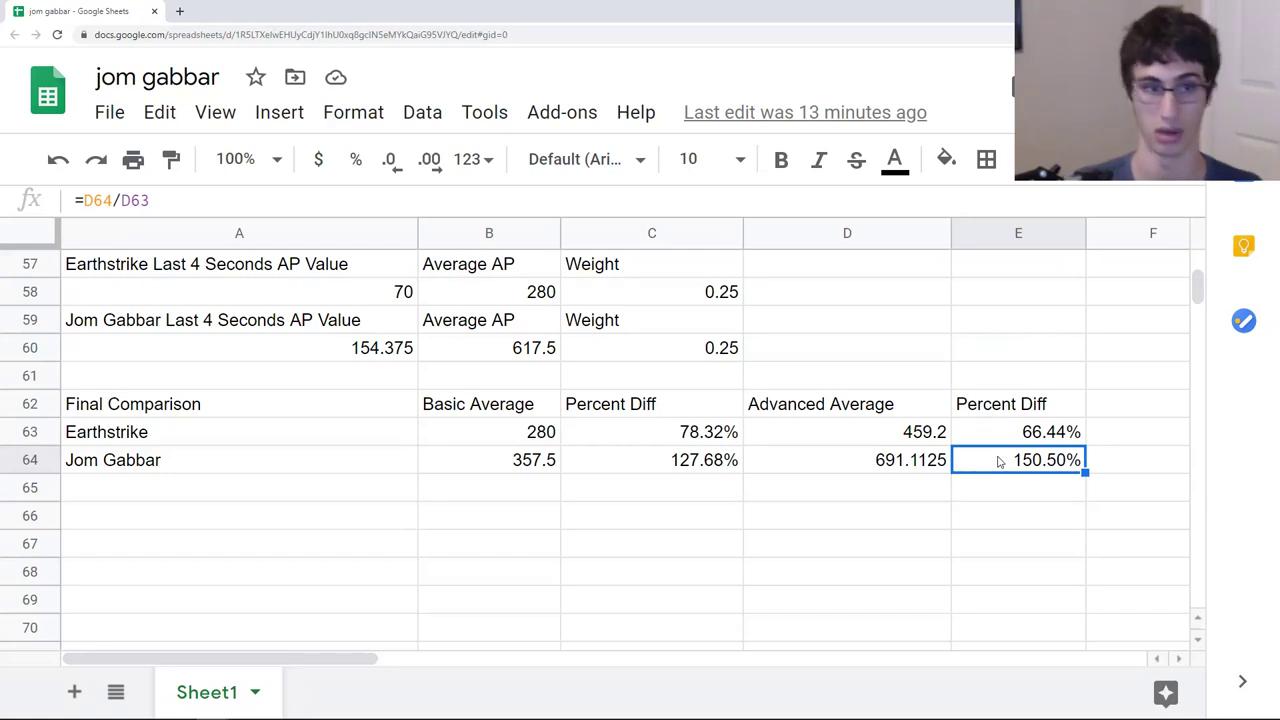
pyautogui.click(1009, 445)
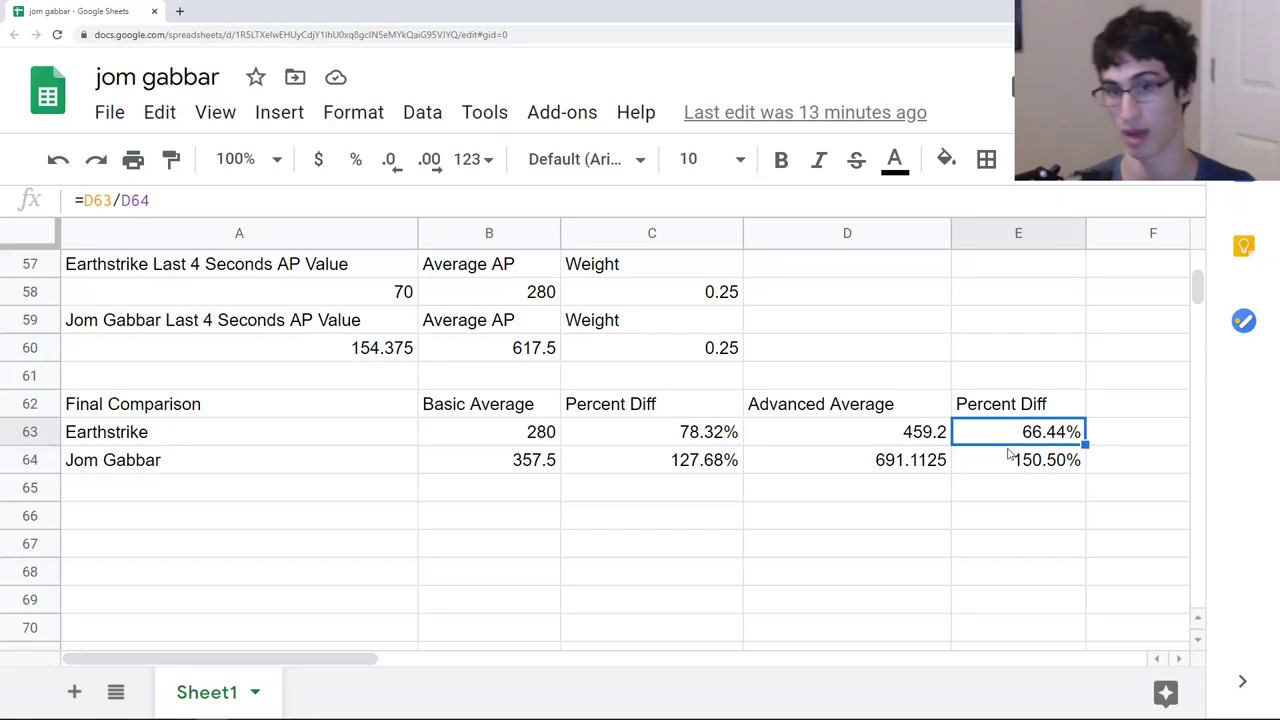
pyautogui.click(1006, 468)
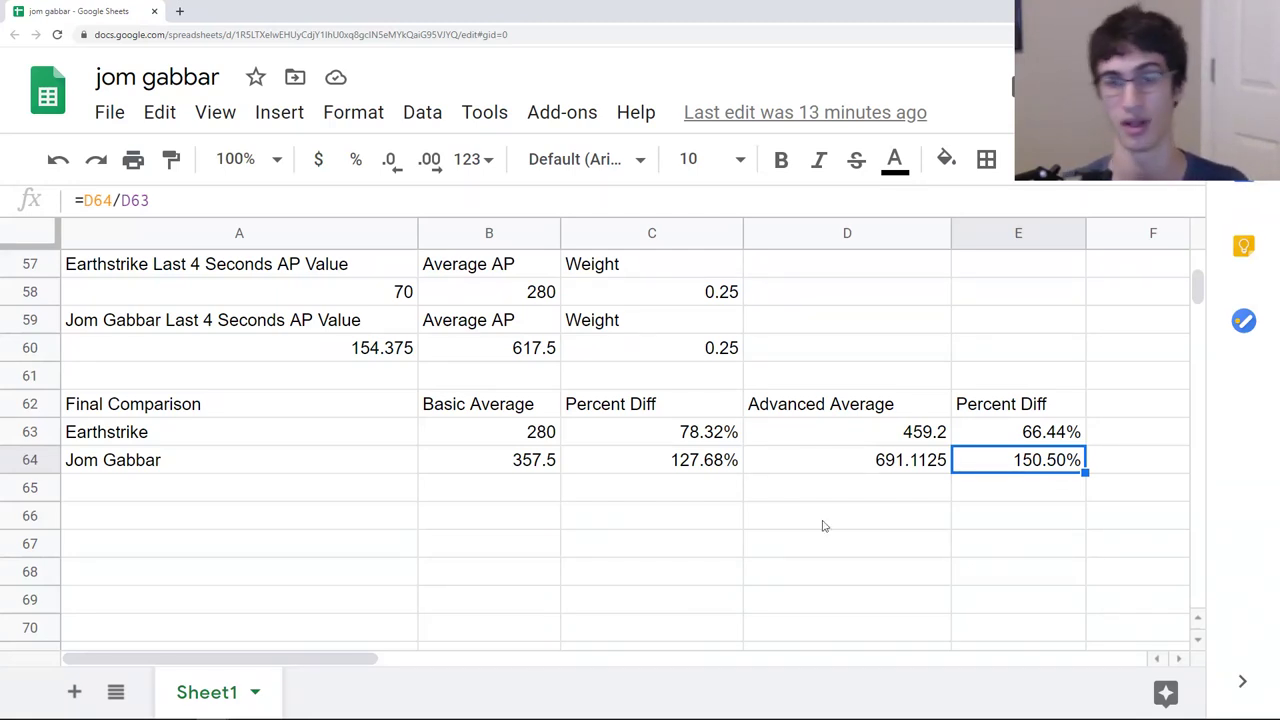
pyautogui.click(167, 491)
pyautogui.click(176, 470)
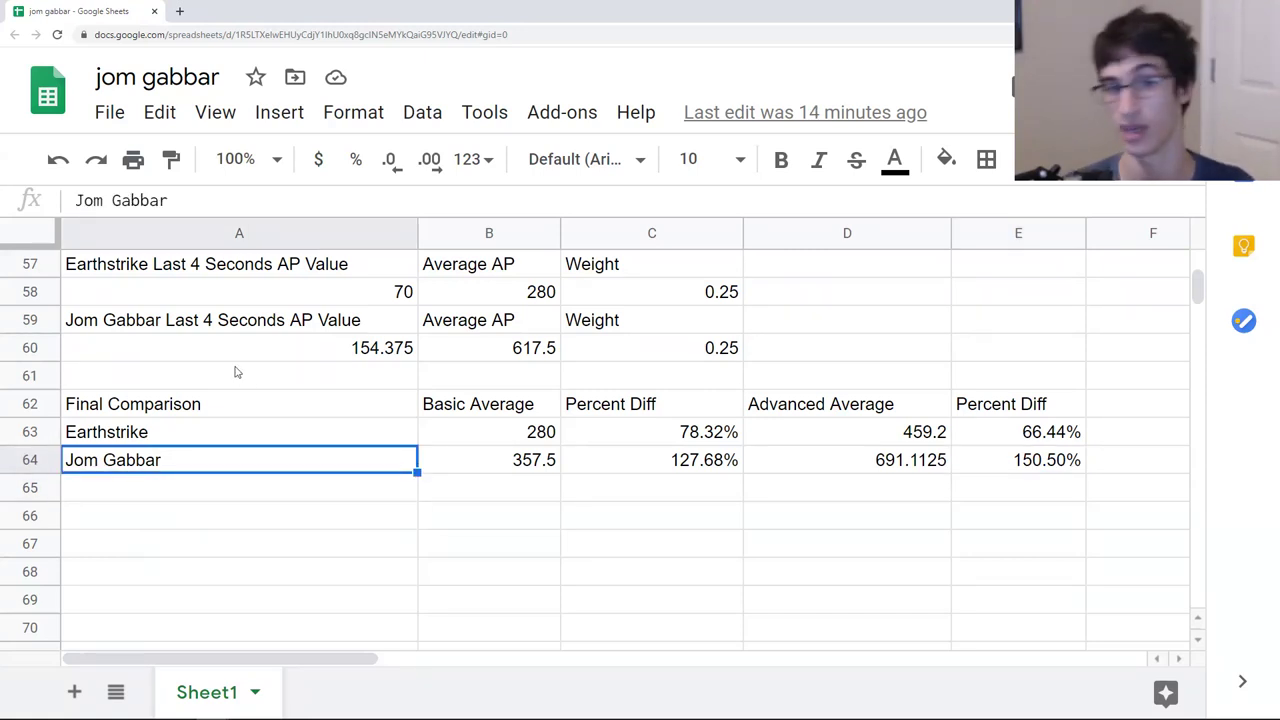
# - Inspect Jom Gabbar's Basic Average reference in the Pre Tea Comparison table and review the weighted AP sections around it
pyautogui.scroll(3, 262, 388)
pyautogui.scroll(1, 262, 388)
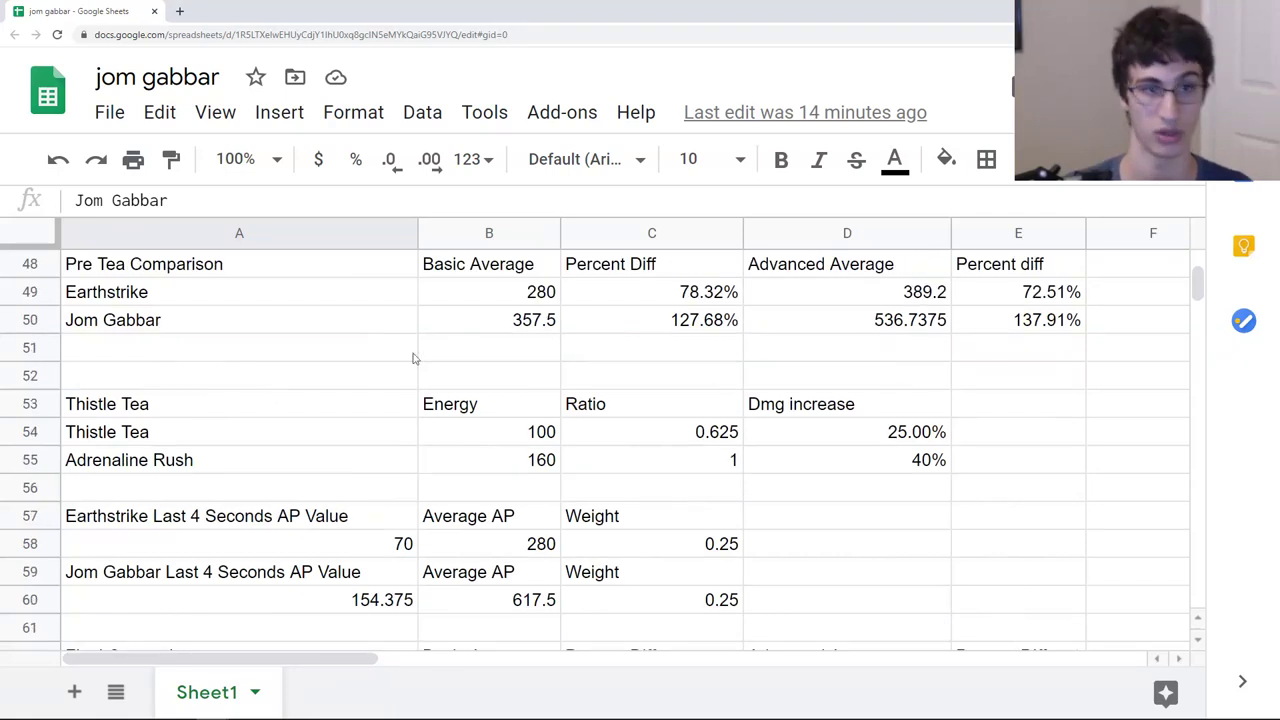
pyautogui.click(460, 330)
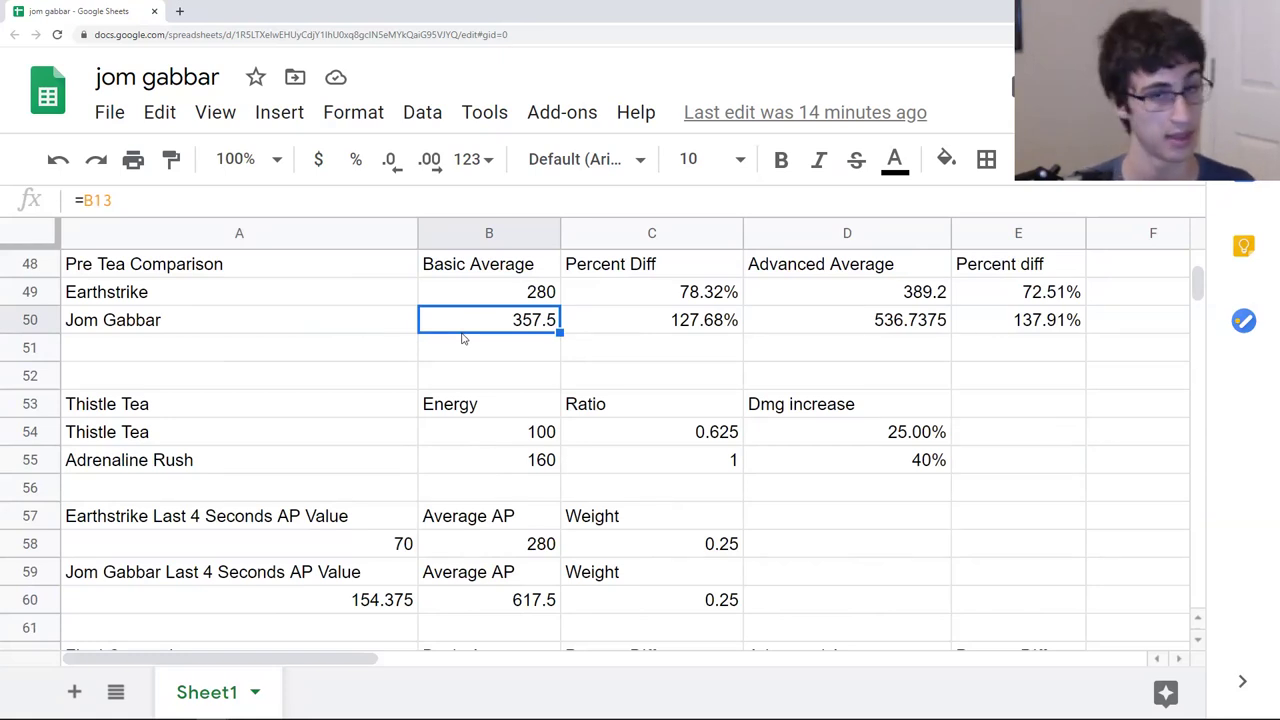
pyautogui.scroll(1, 463, 337)
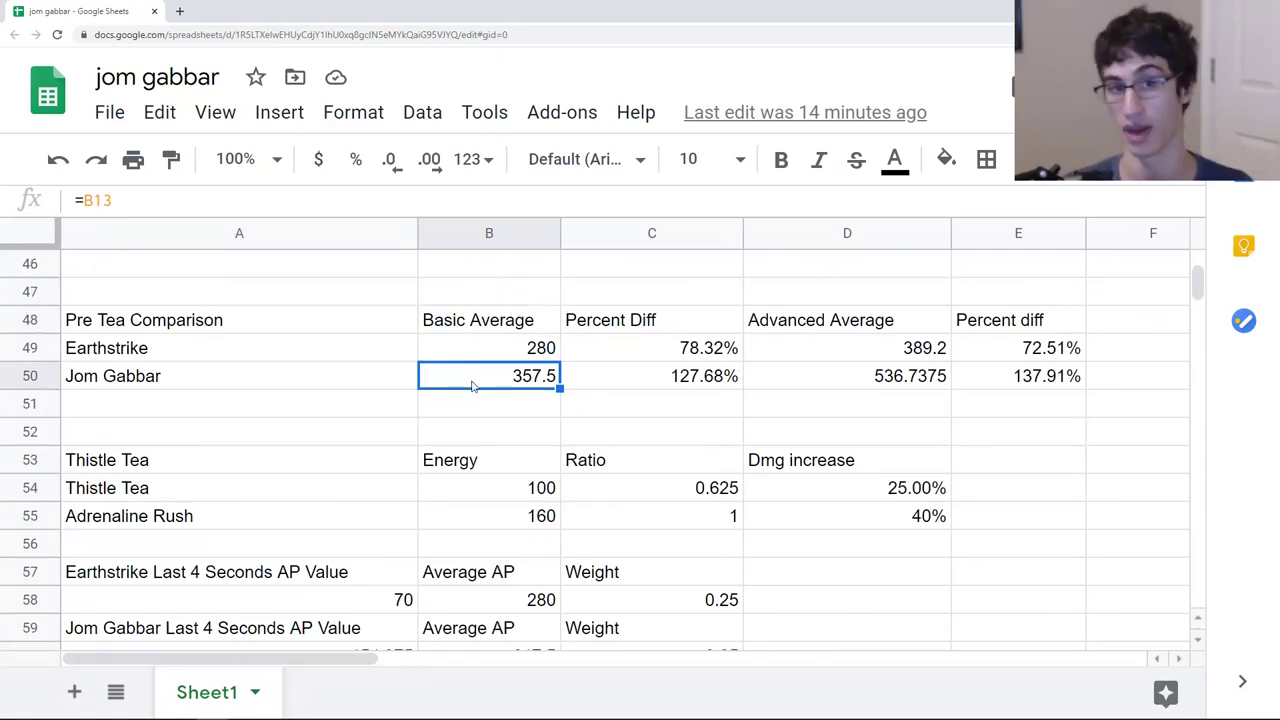
pyautogui.scroll(3, 473, 386)
pyautogui.scroll(-2, 607, 370)
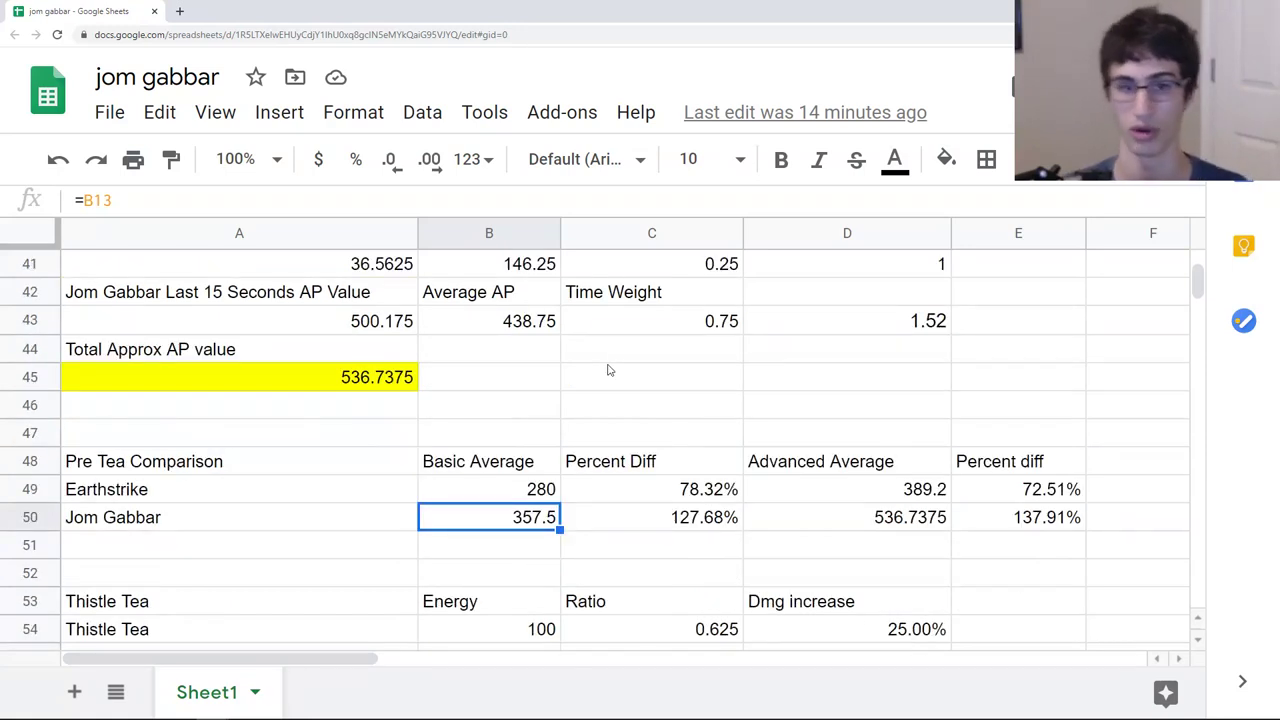
pyautogui.scroll(-1, 607, 370)
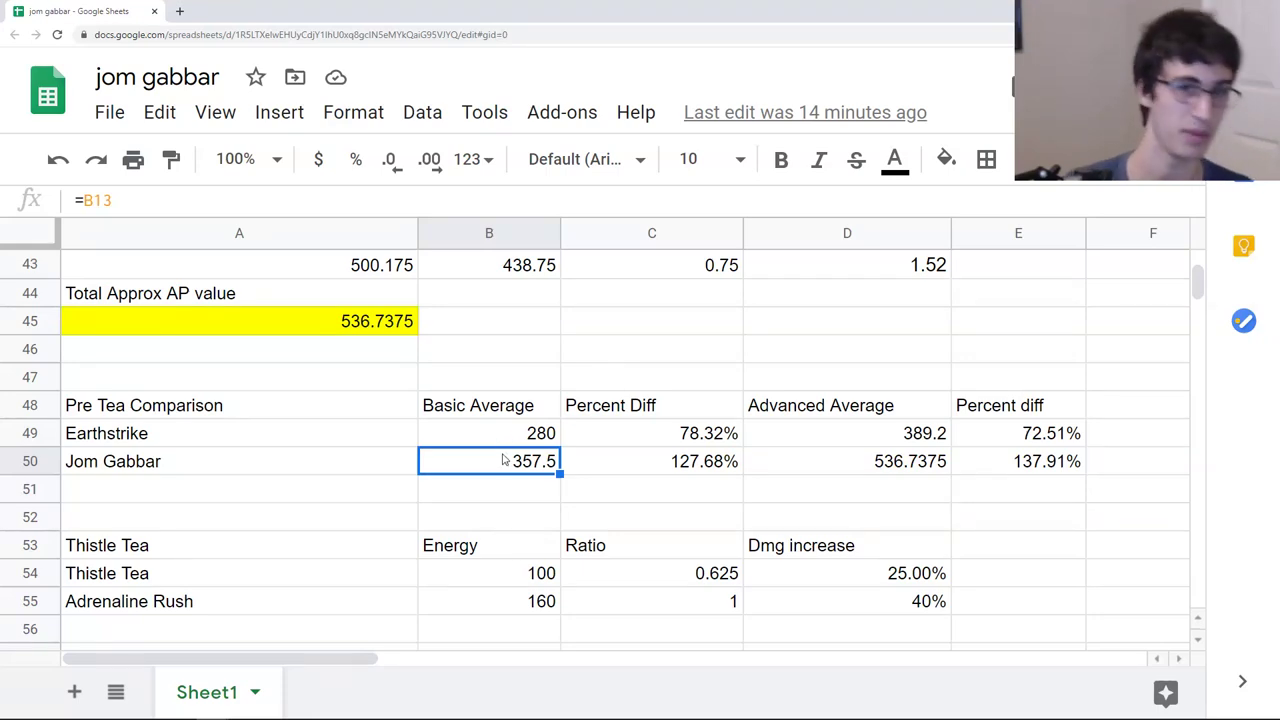
# - Review Jom Gabbar's Attack Power by Time Elapsed and average AP rows, then inspect its advanced Percent Diff in the Final Comparison
pyautogui.scroll(14, 520, 460)
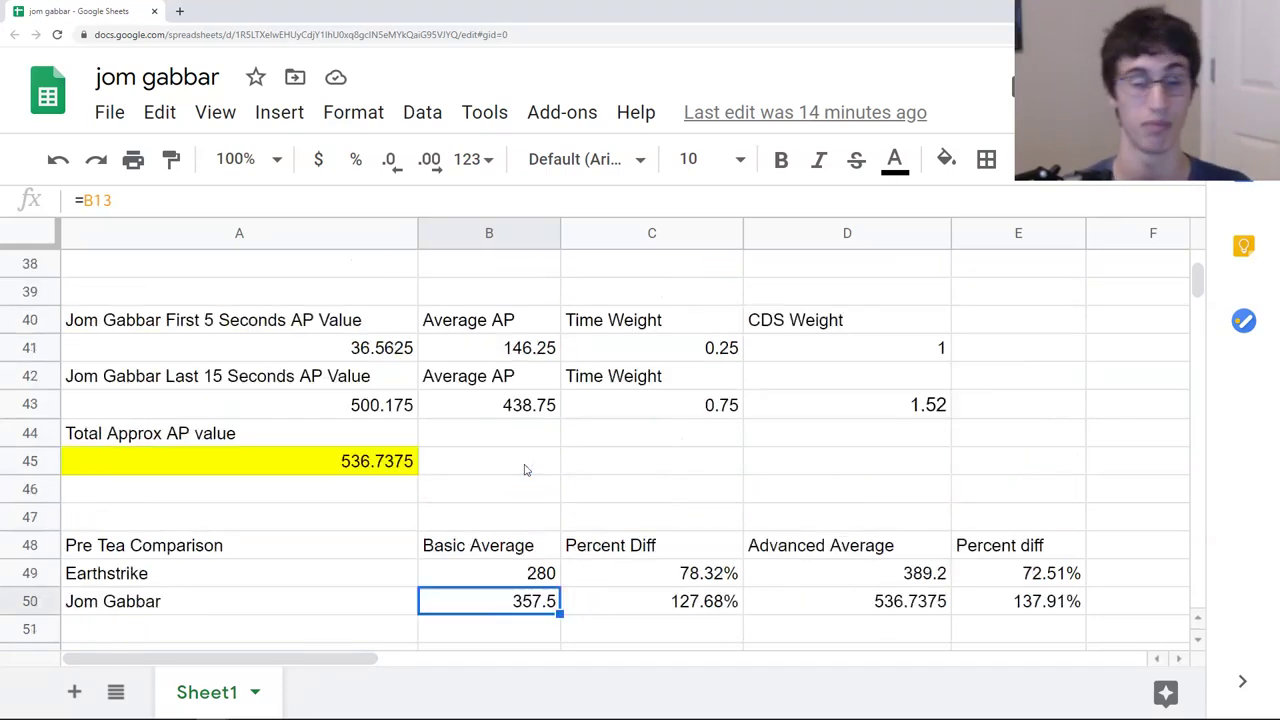
pyautogui.scroll(3, 541, 425)
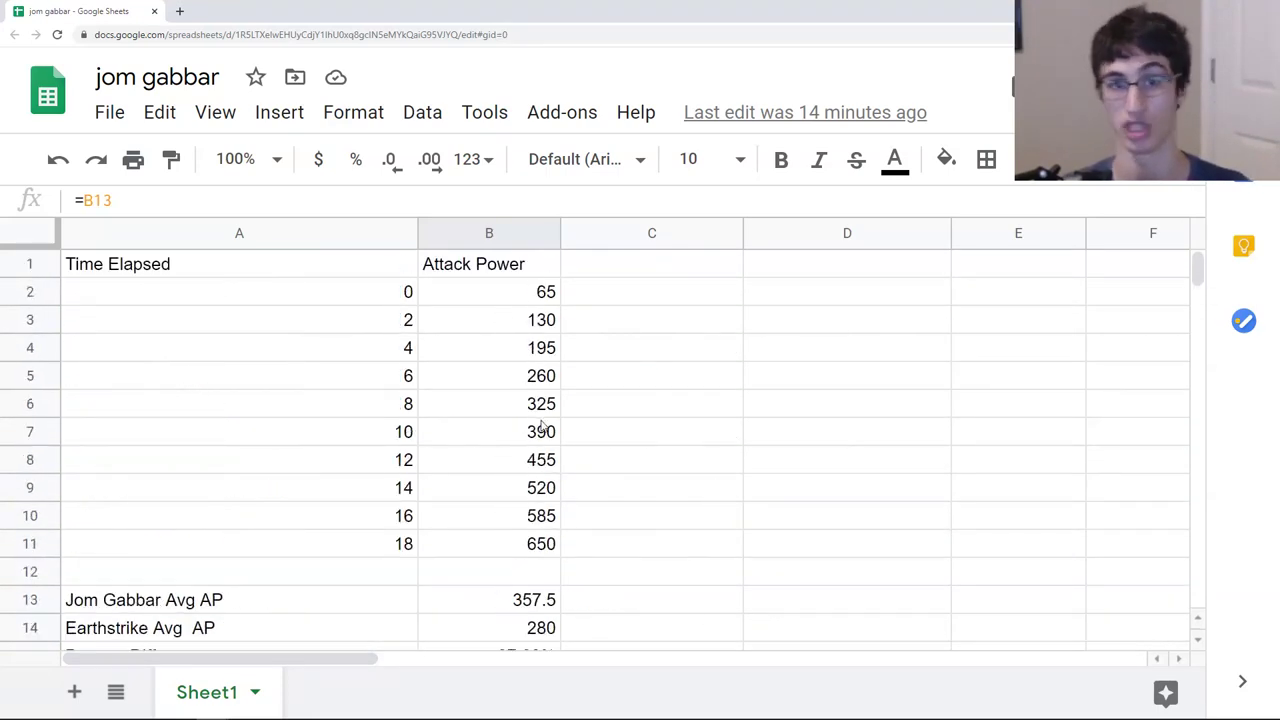
pyautogui.click(520, 320)
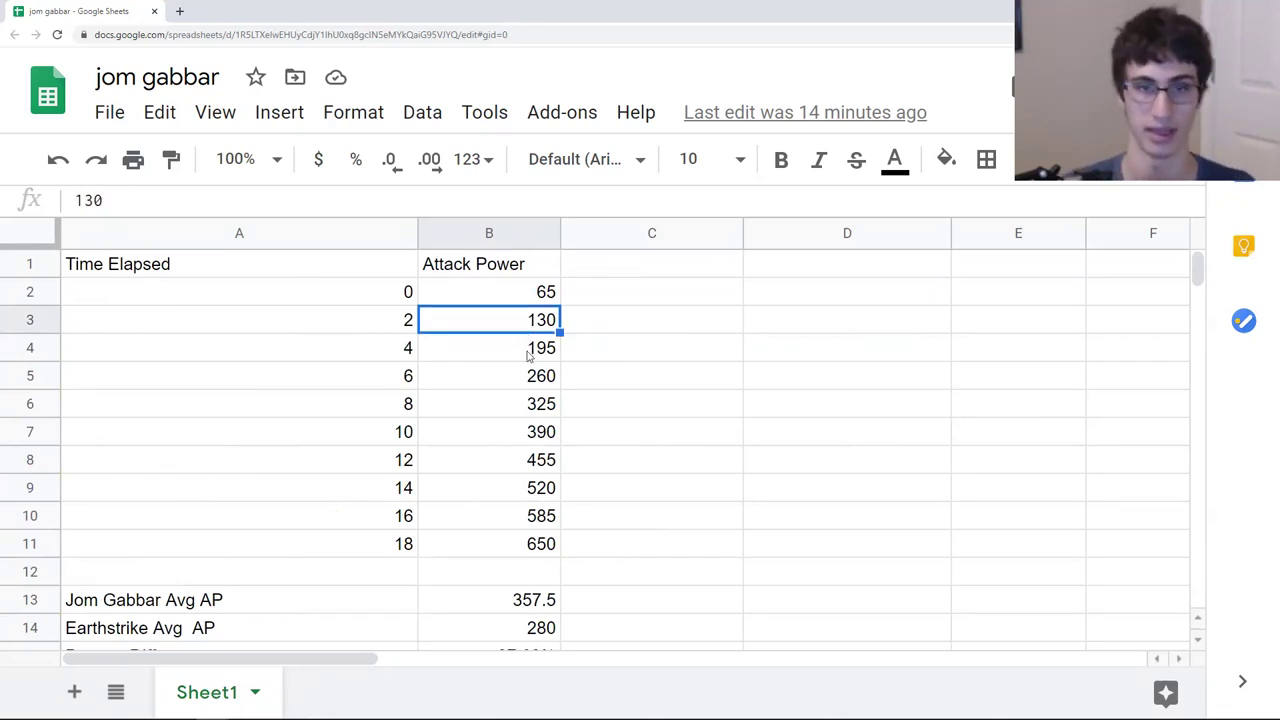
pyautogui.scroll(-20, 528, 355)
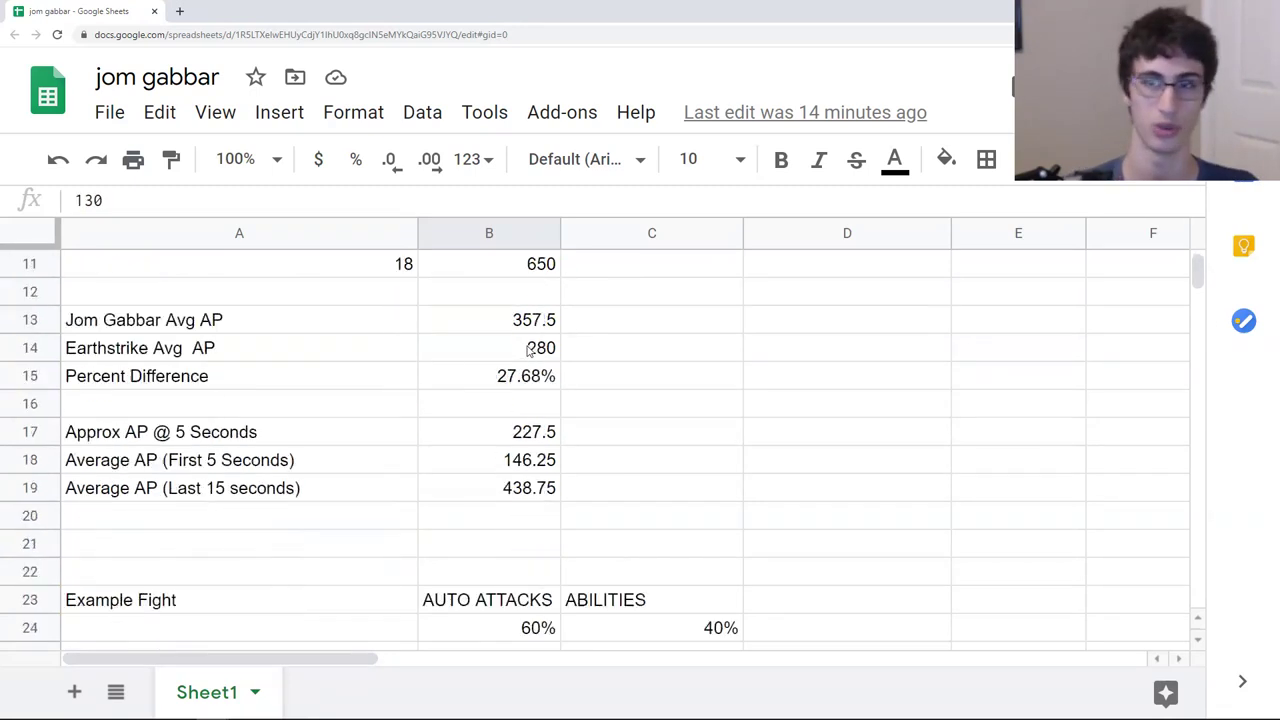
pyautogui.scroll(6, 650, 310)
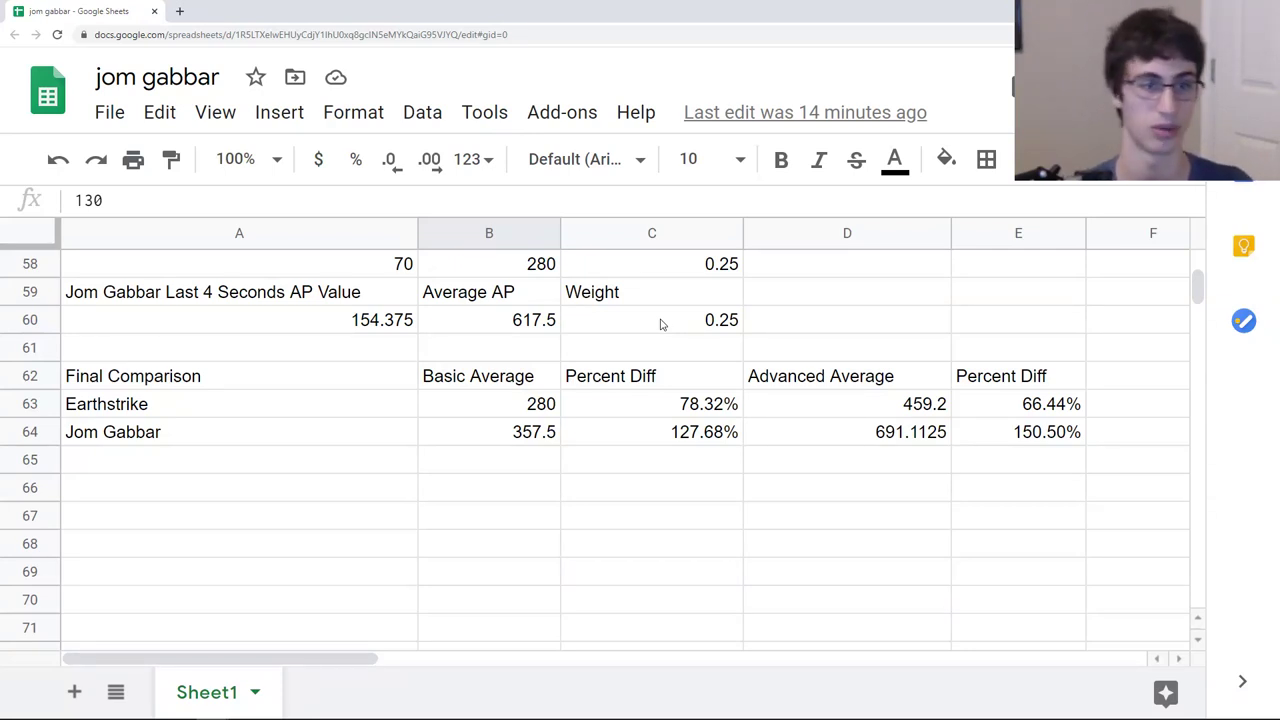
pyautogui.click(1031, 438)
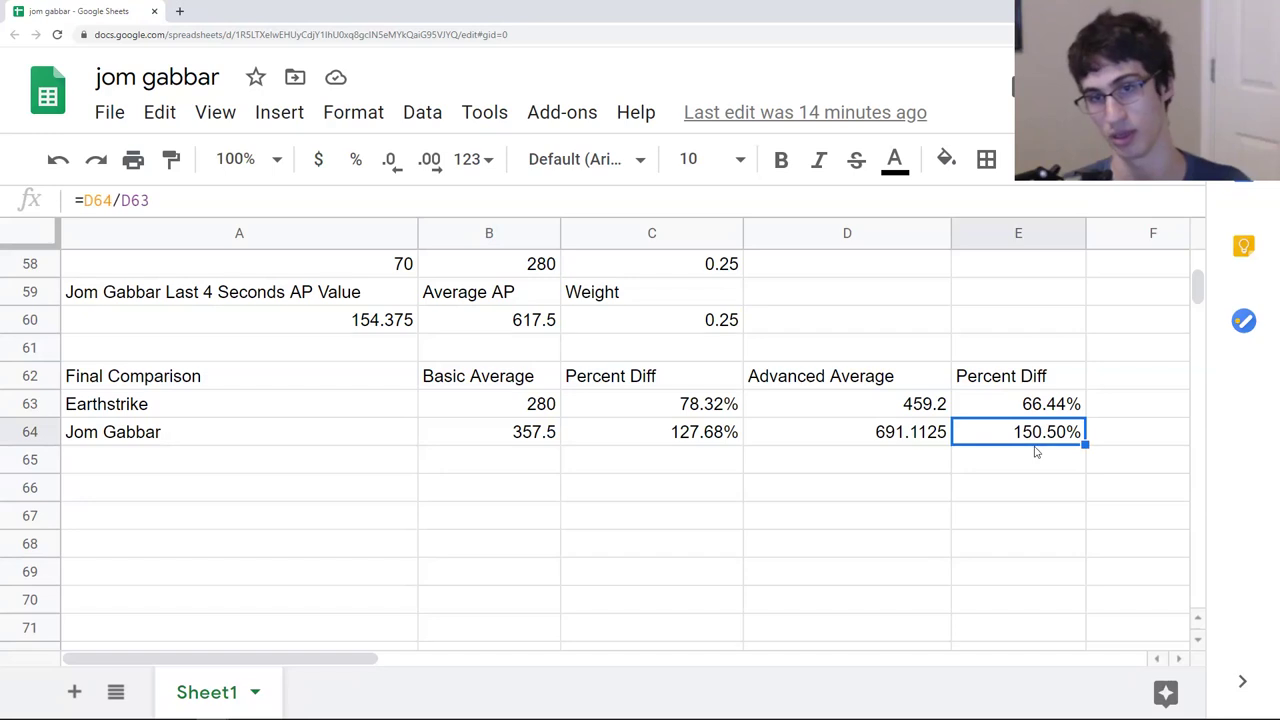